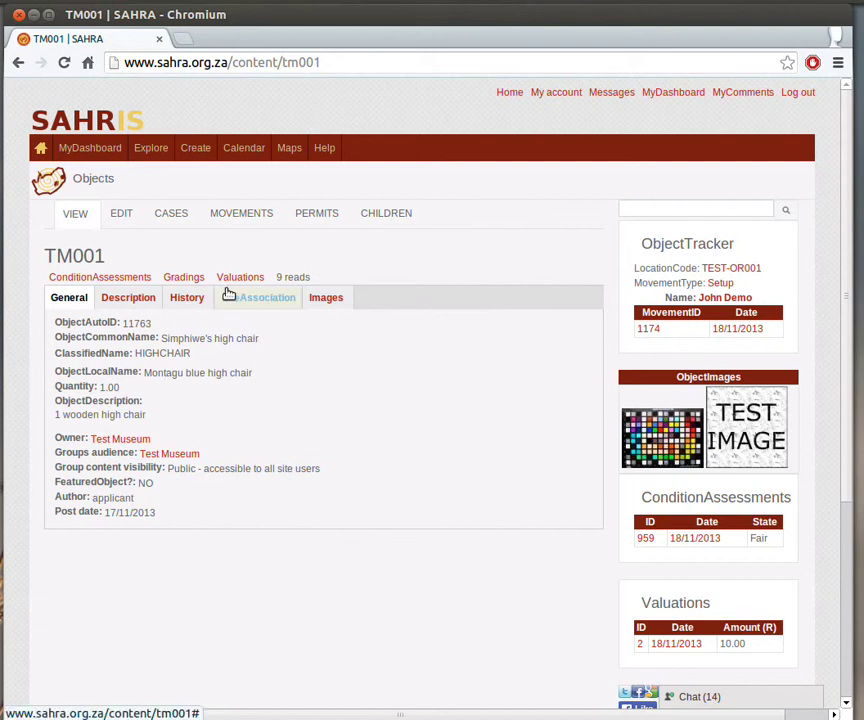
Search the site for tm001 and narrow the results to Objects (1)
left_click(155, 153)
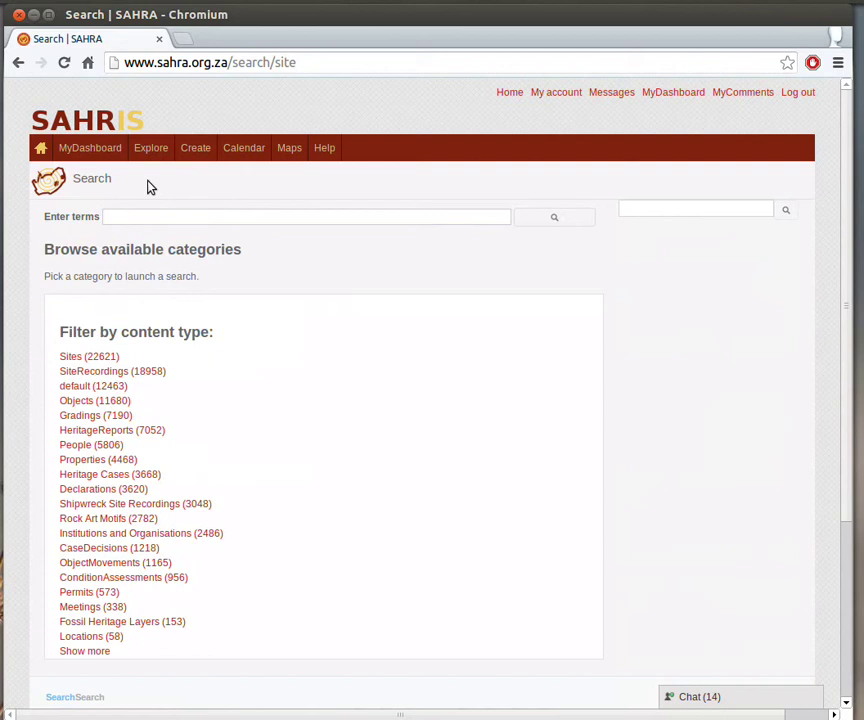
type("tm001")
key("Return")
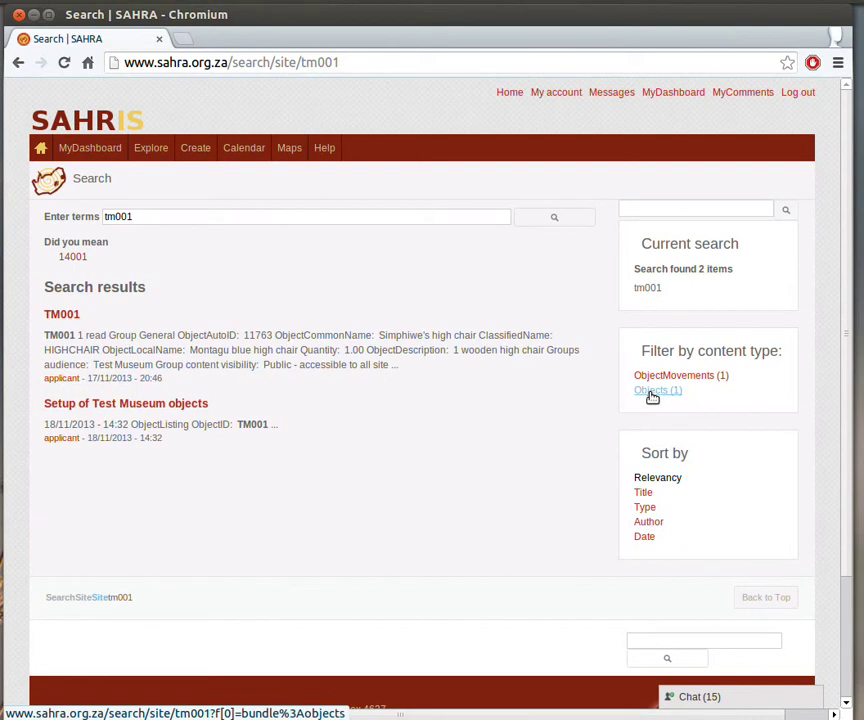
left_click(652, 392)
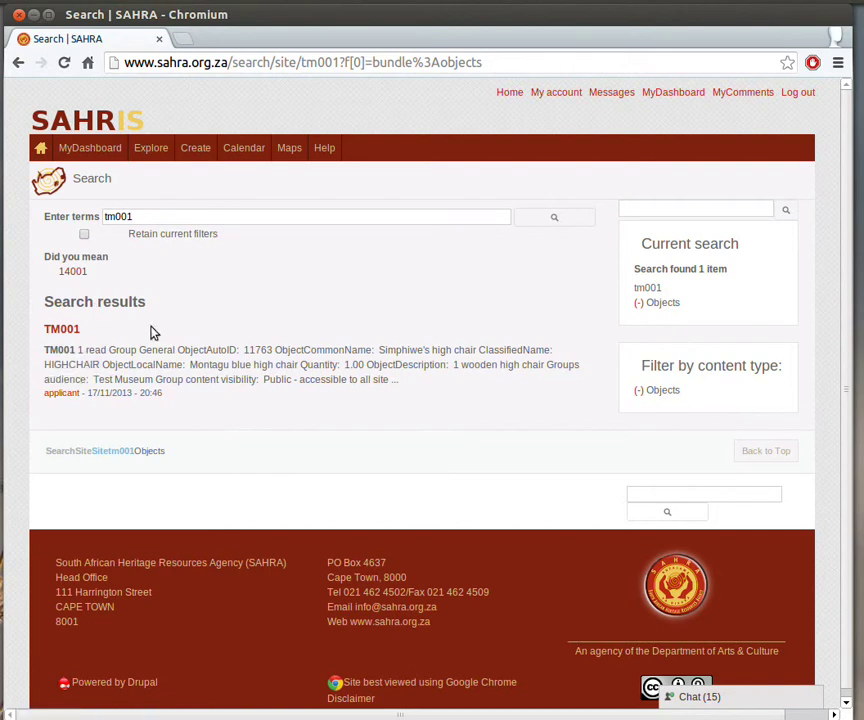
Rerun the tm001 search from the side search box without the Objects filter
left_click(673, 207)
type("tm001")
left_click(668, 494)
left_click(786, 209)
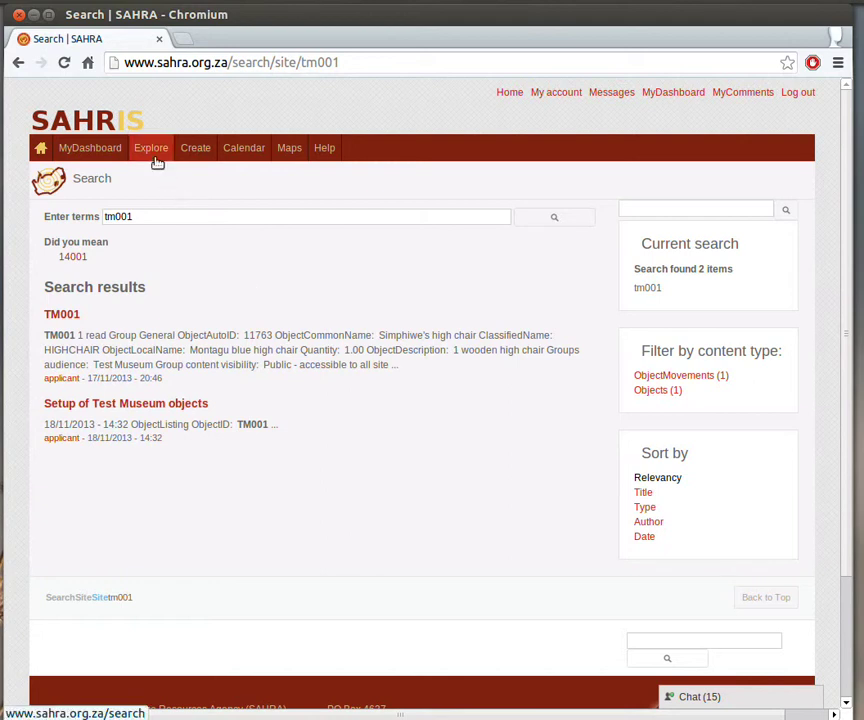
Open the Object Browser from Explore > Objects, listing 1–50 of 8531 objects
mouse_move(157, 161)
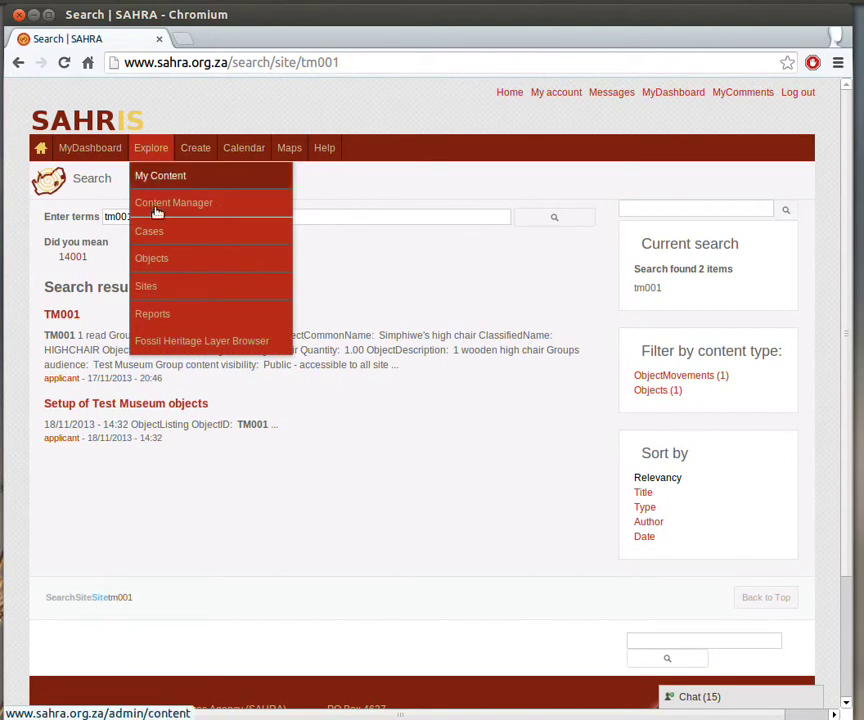
mouse_move(164, 264)
mouse_move(330, 289)
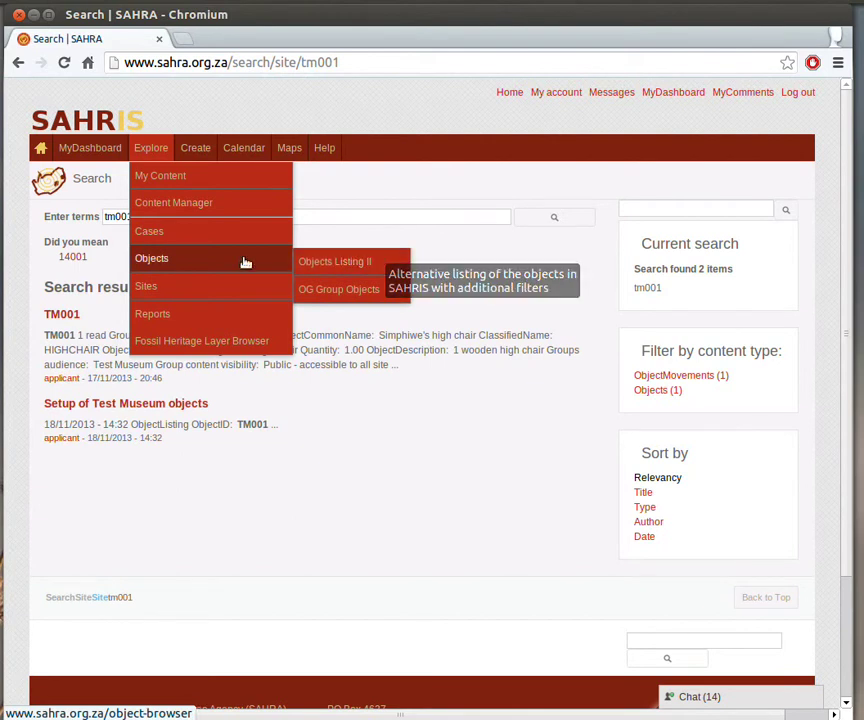
left_click(177, 264)
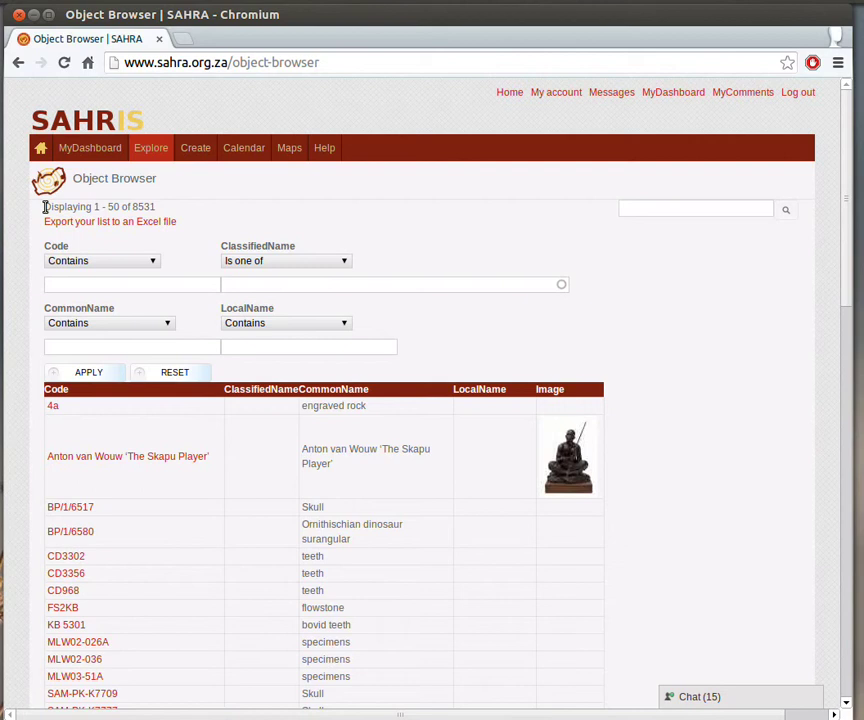
Highlight the 8531 total, then open Objects Listing II in a new tab and view it
left_click_drag(44, 207, 156, 207)
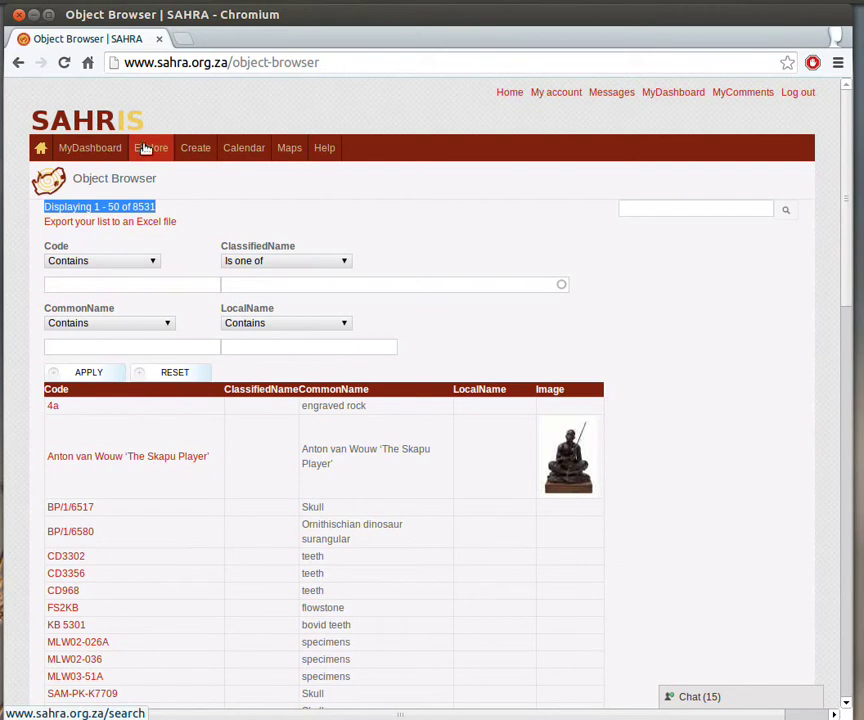
mouse_move(174, 264)
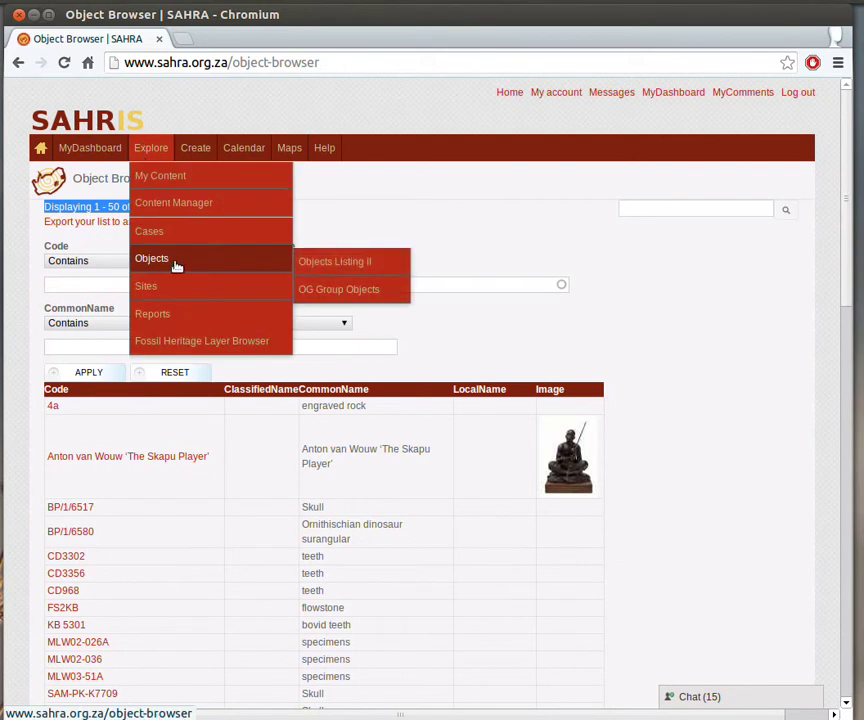
right_click(370, 267)
left_click(397, 283)
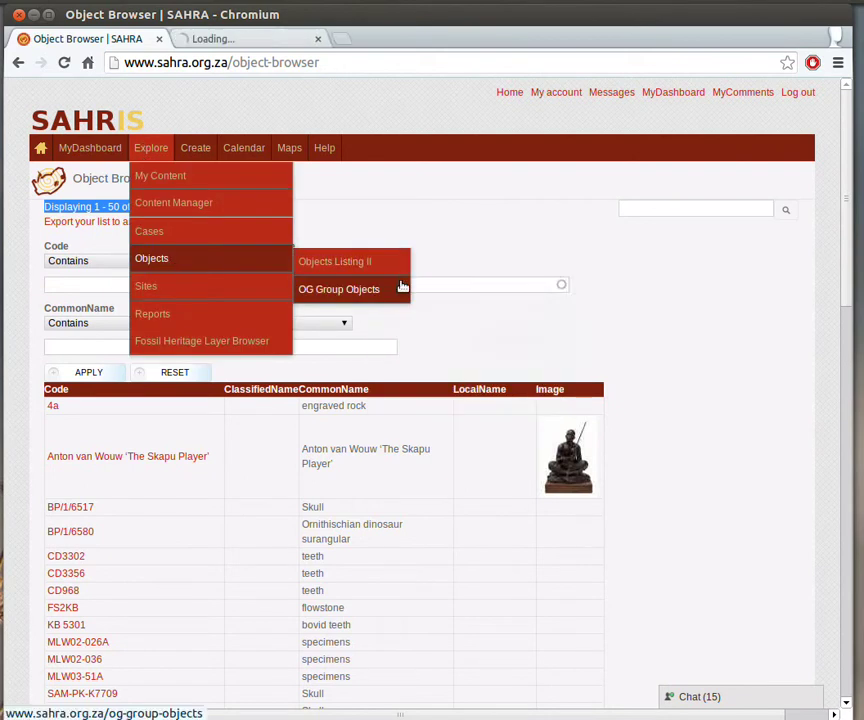
left_click(262, 39)
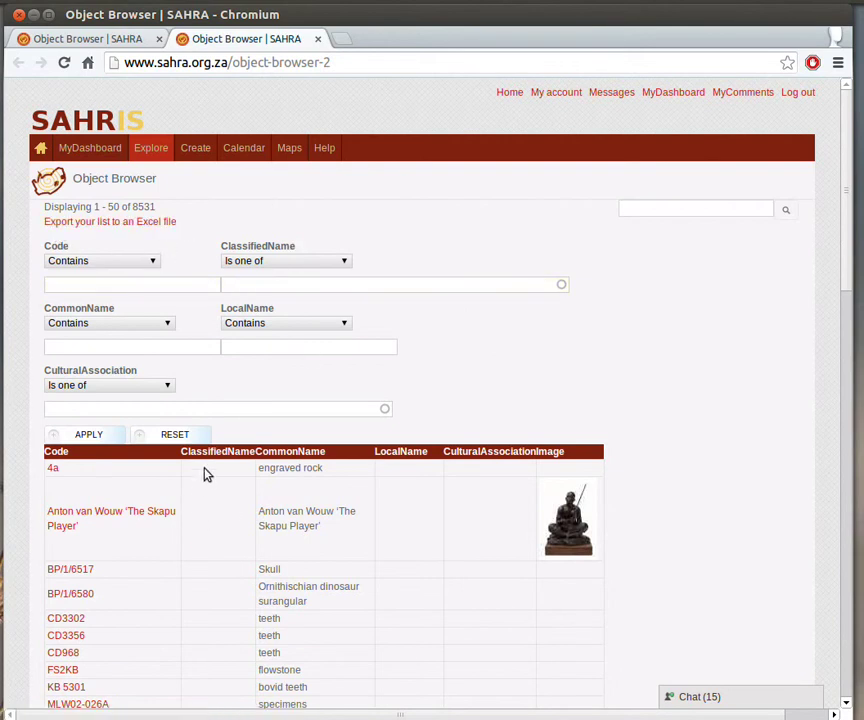
Open OG Group Objects in a new tab, showing TM001, the Montagu blue high chair
mouse_move(158, 155)
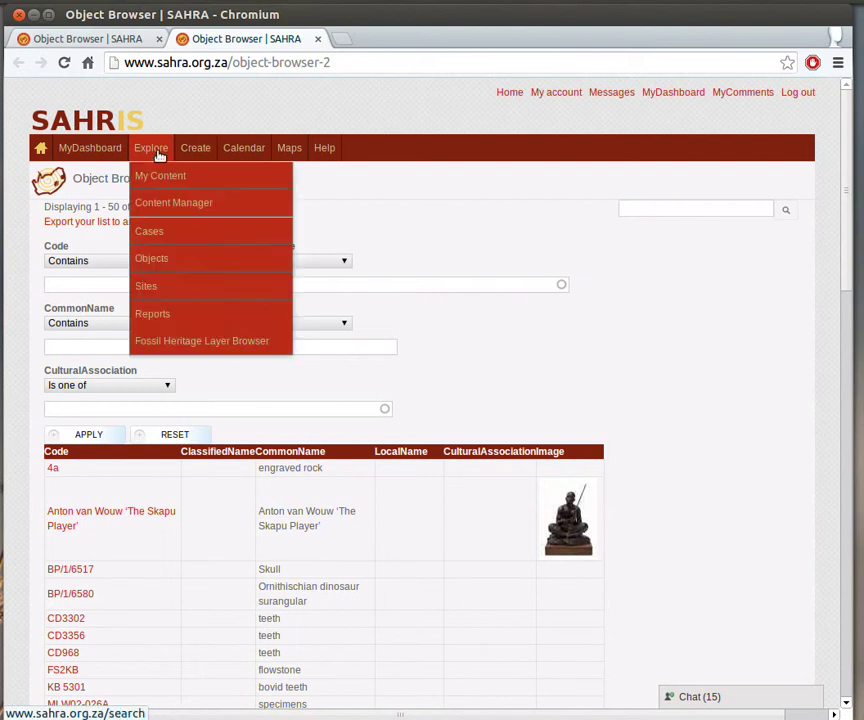
mouse_move(216, 262)
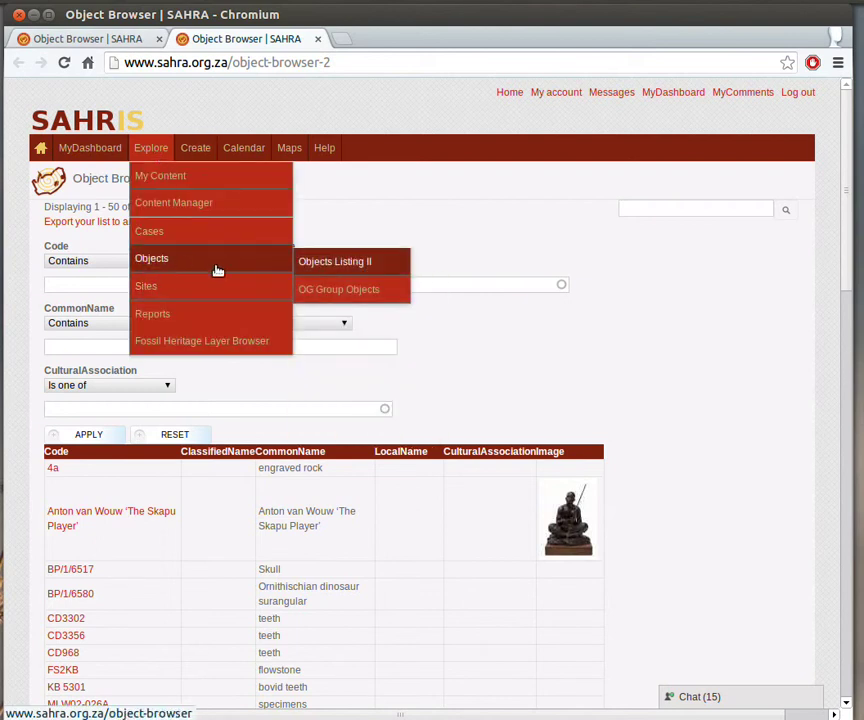
right_click(320, 292)
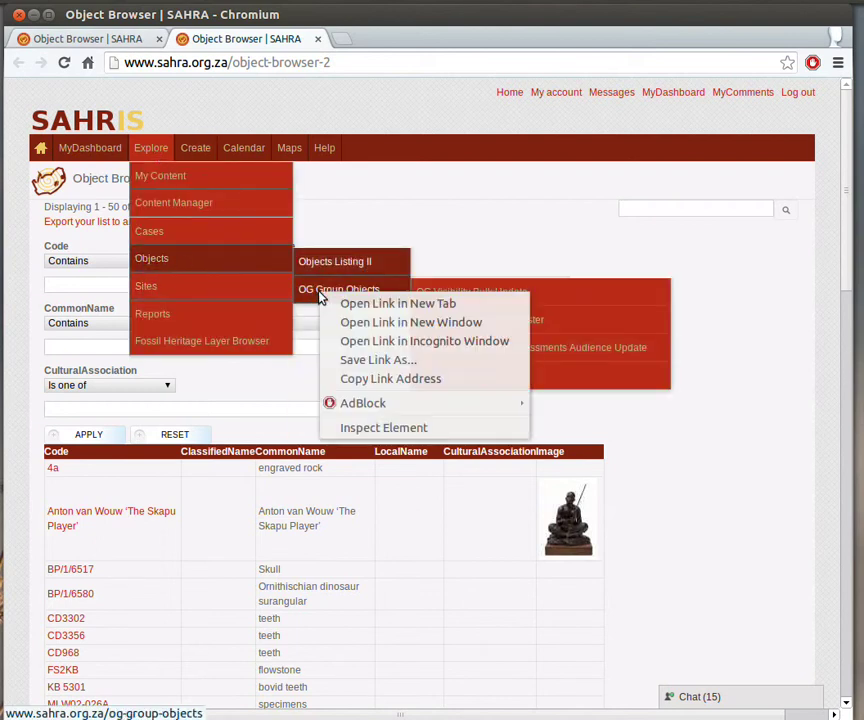
left_click(385, 303)
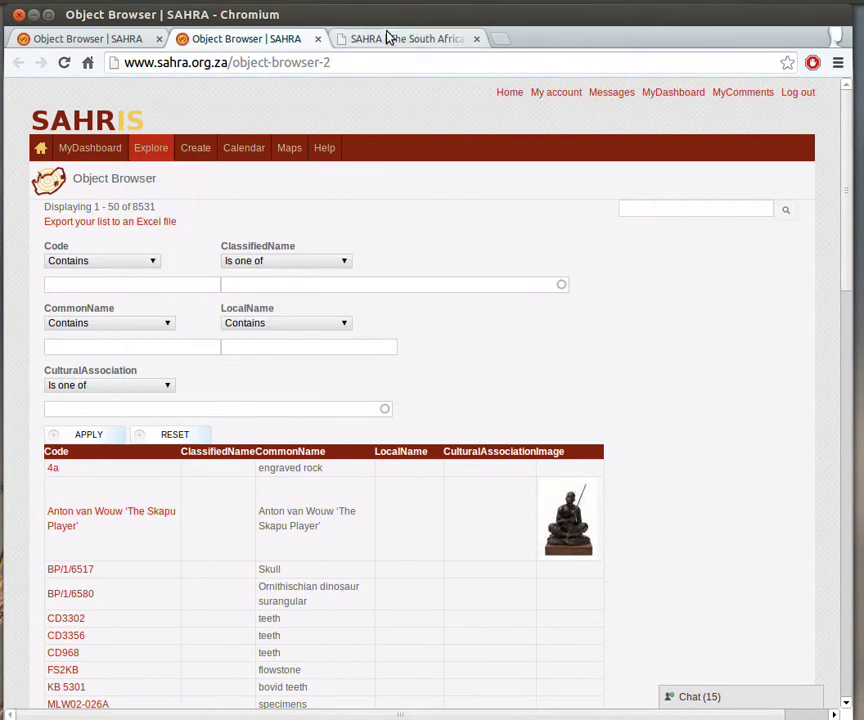
left_click(388, 37)
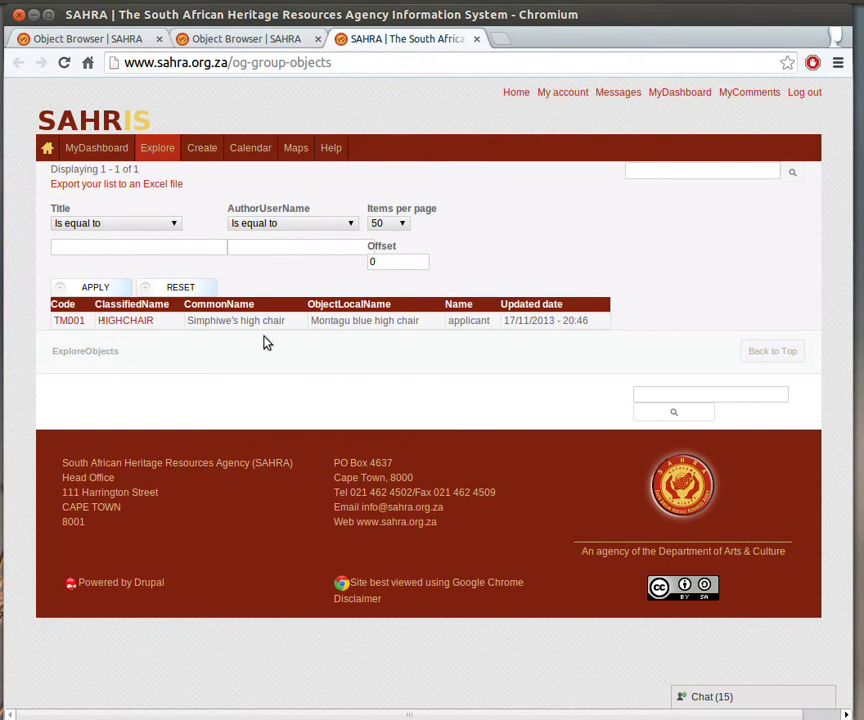
left_click_drag(187, 320, 312, 322)
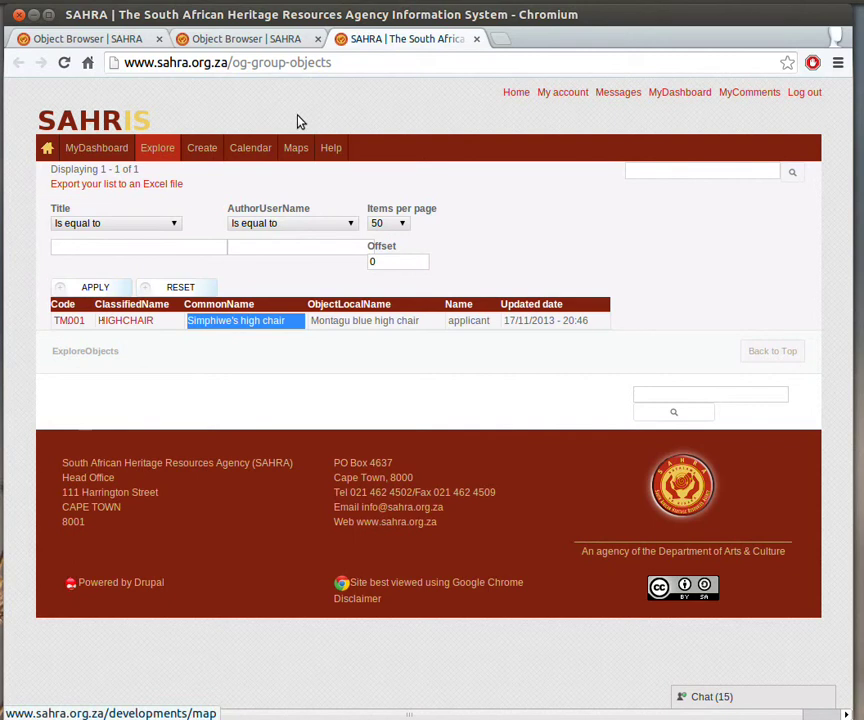
Open the OG Visibility Bulk Update and Object Movements Log pages in new tabs
left_click(89, 40)
mouse_move(135, 150)
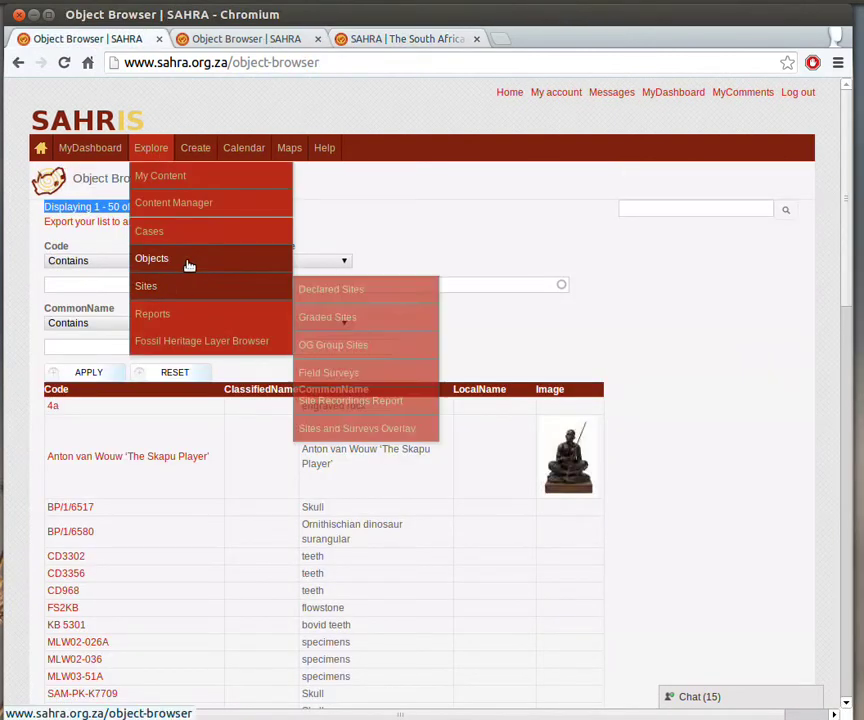
mouse_move(189, 265)
mouse_move(342, 290)
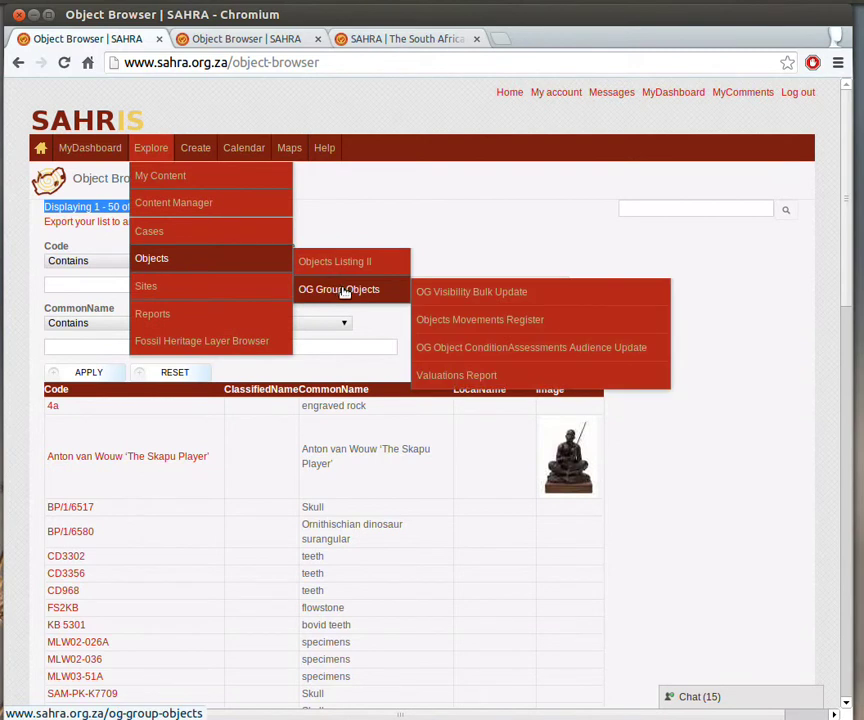
right_click(441, 295)
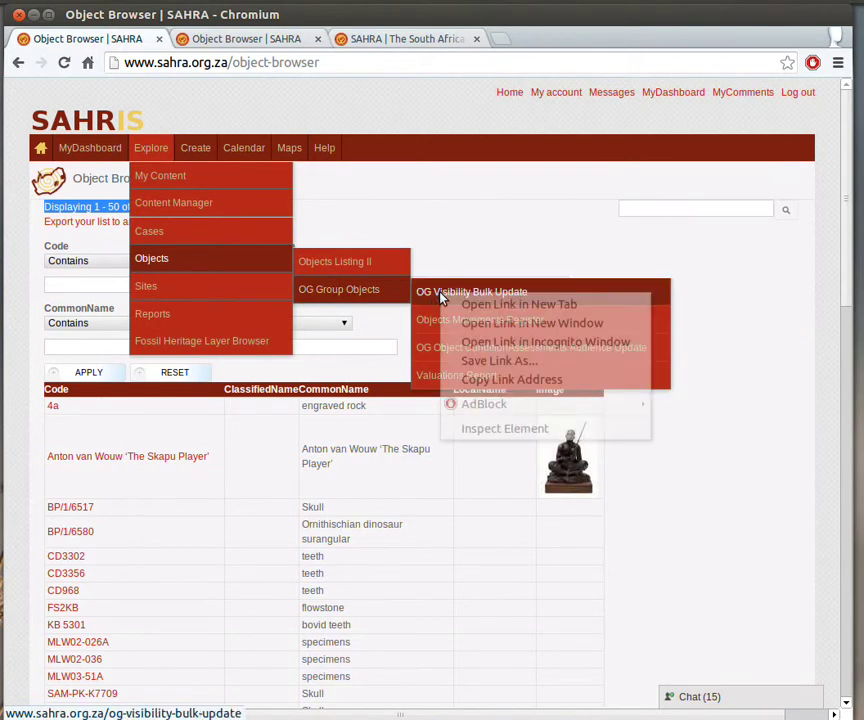
left_click(465, 304)
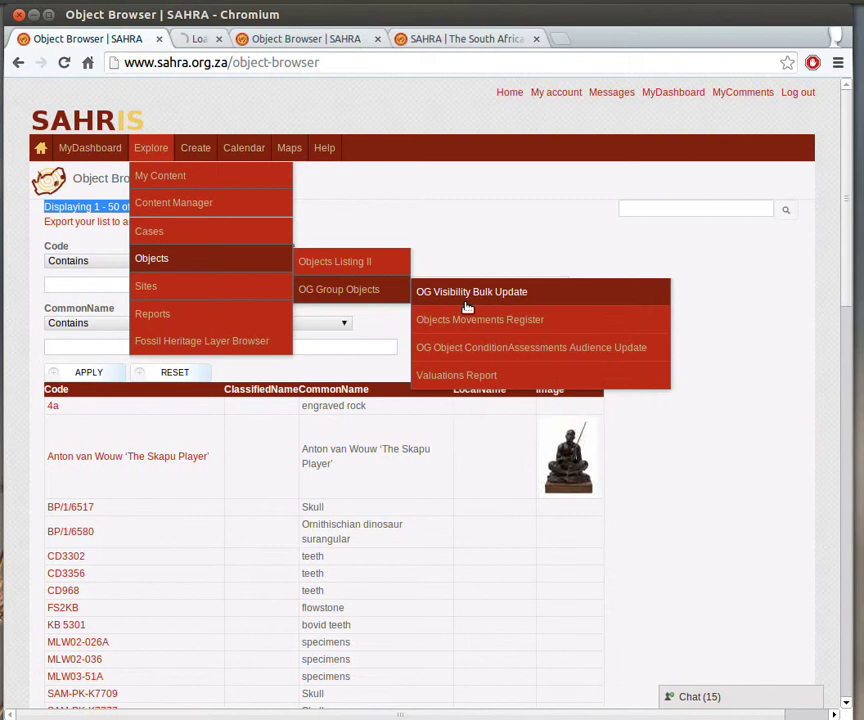
right_click(460, 325)
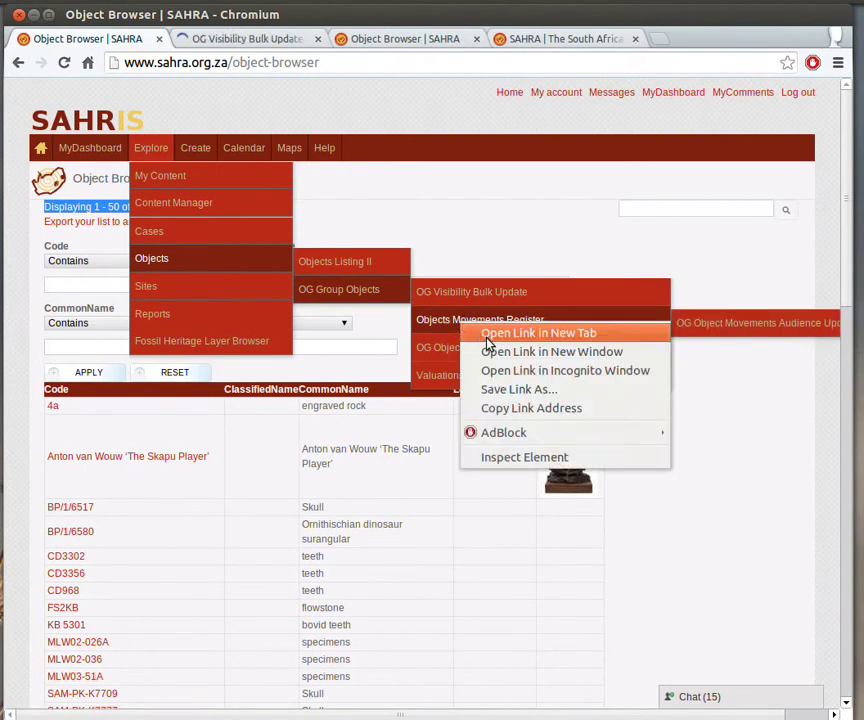
left_click(483, 331)
Open the Valuations Report in a new tab placed last, then return to the Object Browser
mouse_move(577, 321)
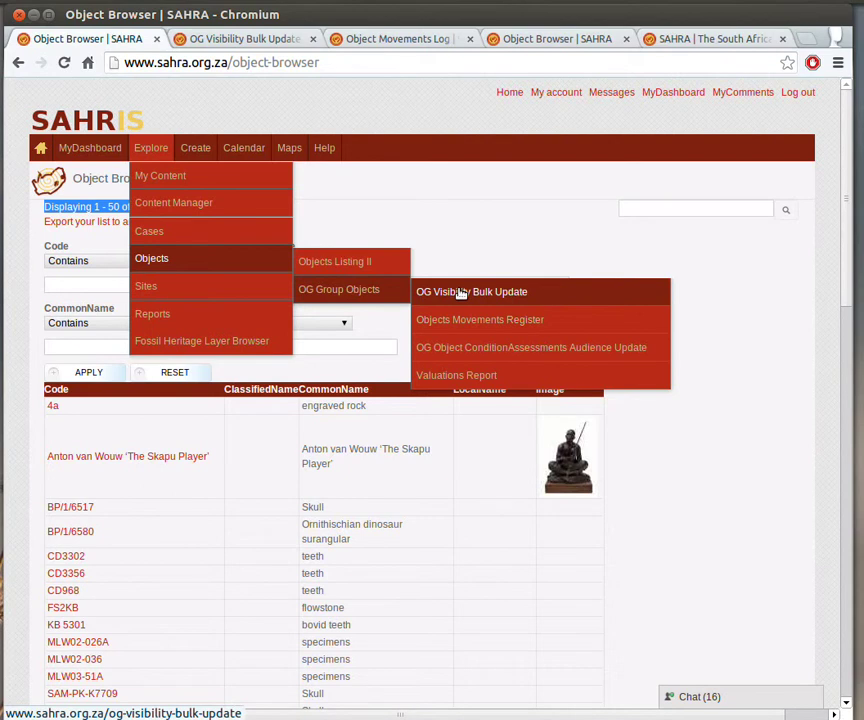
right_click(456, 383)
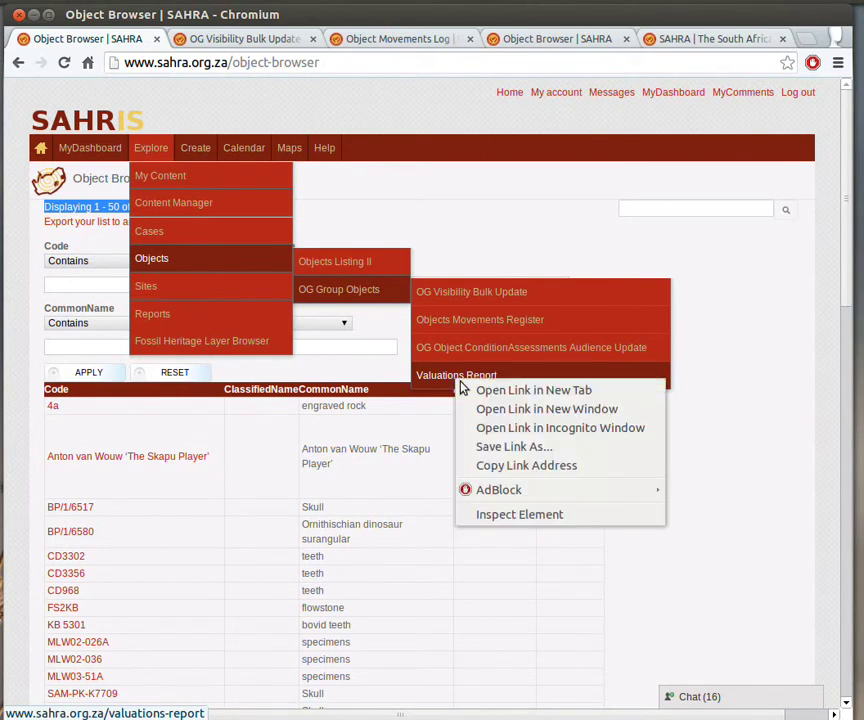
left_click(477, 392)
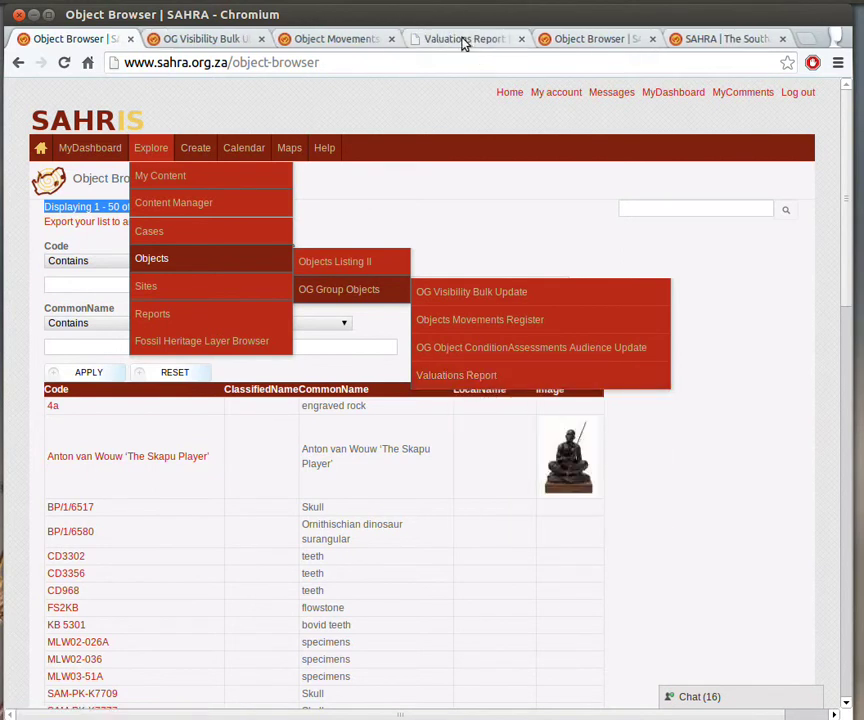
left_click_drag(462, 40, 717, 38)
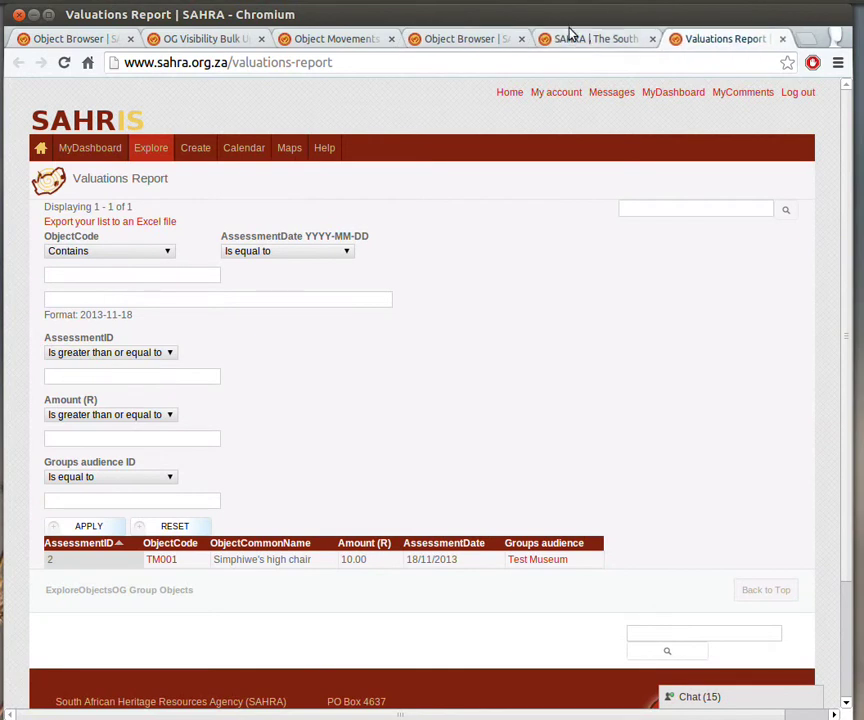
left_click(50, 40)
Filter Code to 'Starts with' TM, leaving TM001 high chair and TM31 Lystrosaurus skull
left_click(380, 203)
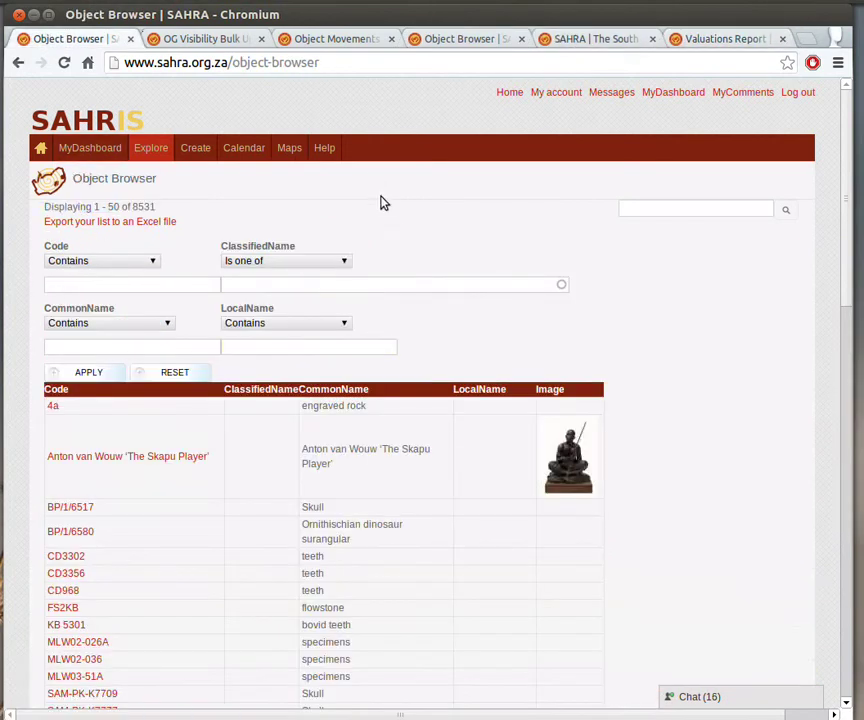
left_click(117, 308)
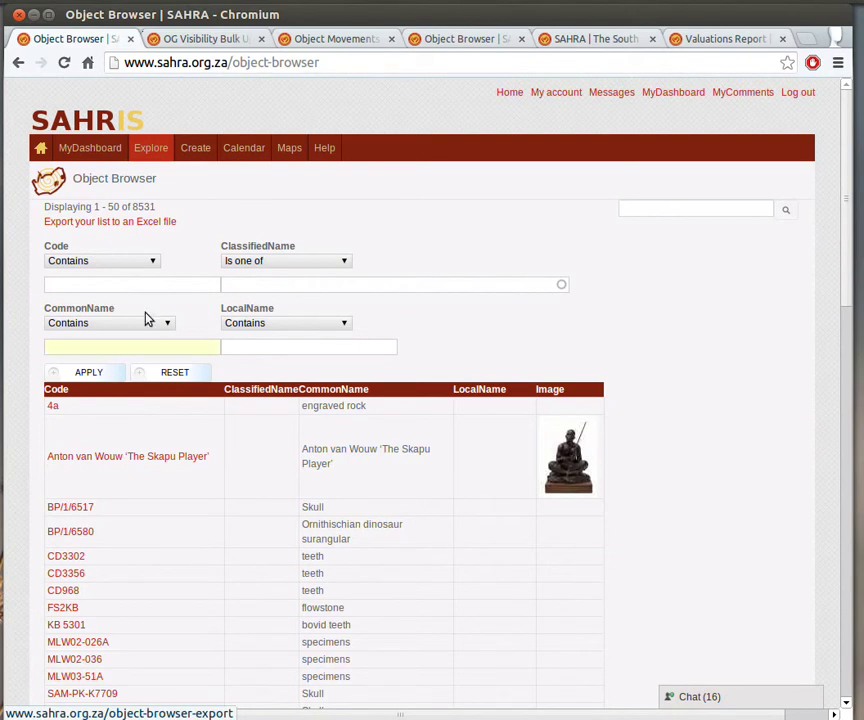
left_click(148, 263)
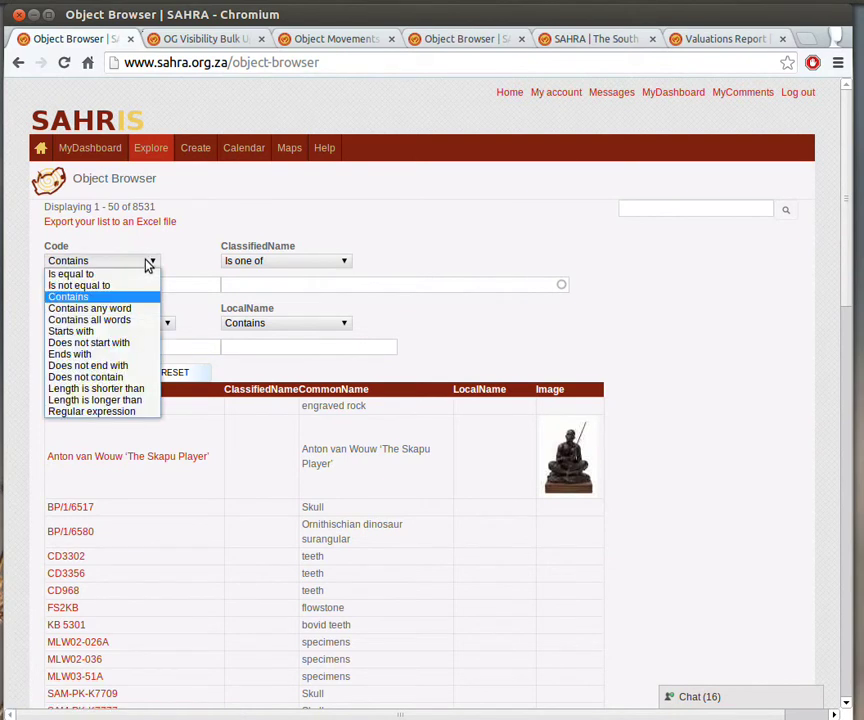
left_click(70, 331)
left_click(125, 287)
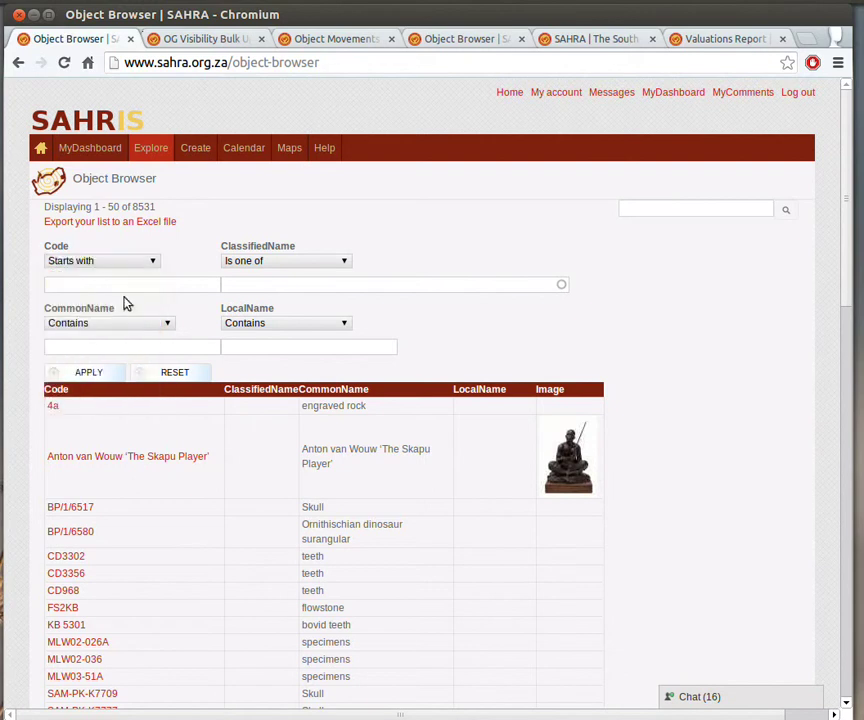
type("TM")
key("Return")
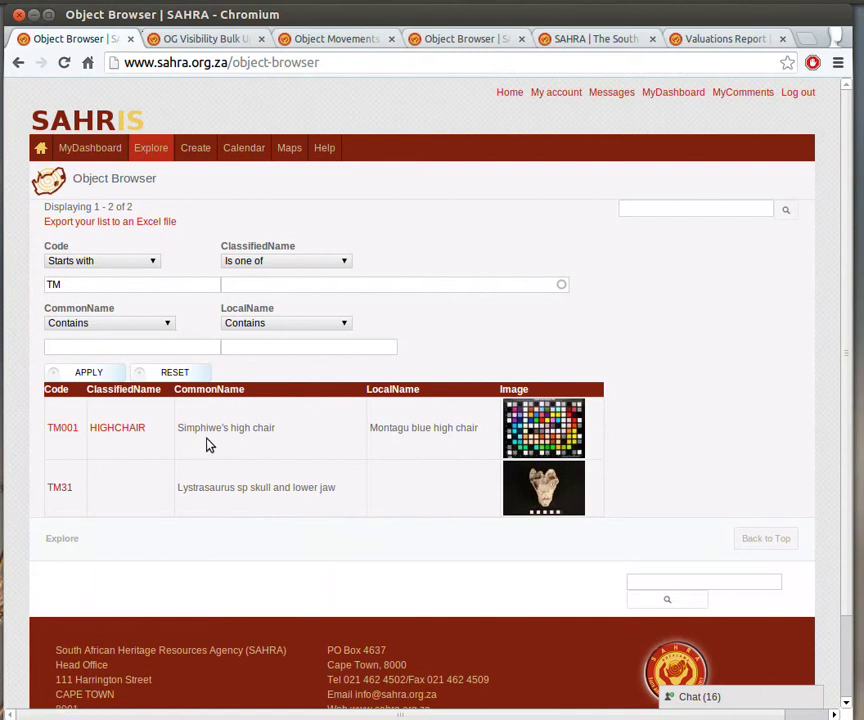
left_click(533, 437)
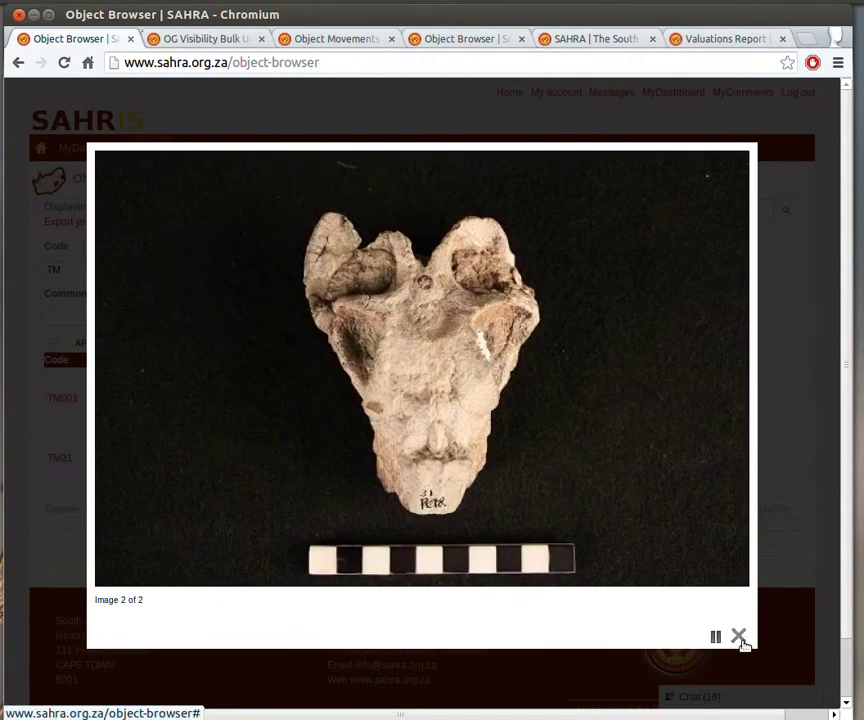
left_click(741, 637)
mouse_move(156, 158)
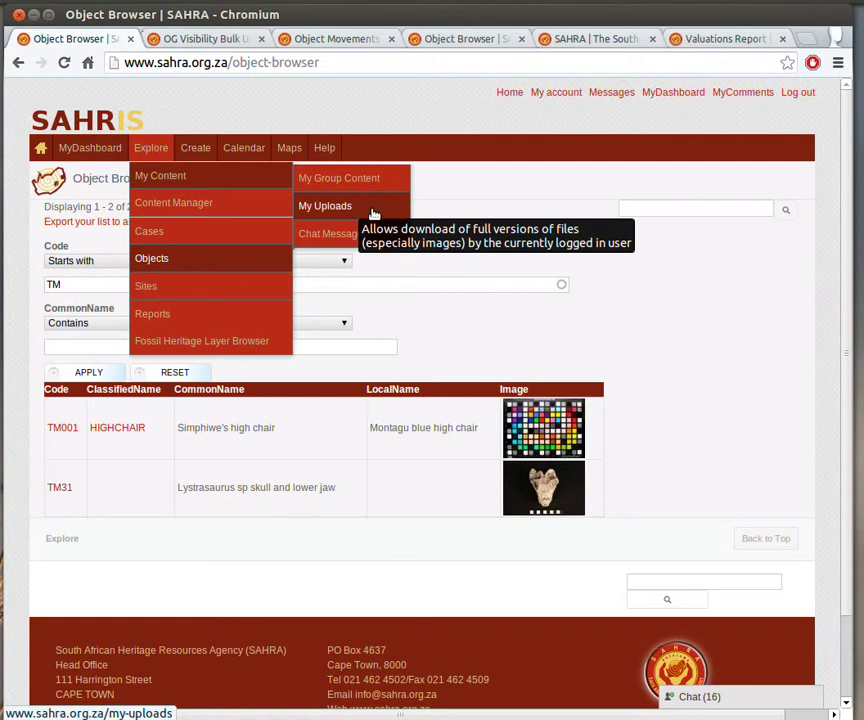
left_click(450, 289)
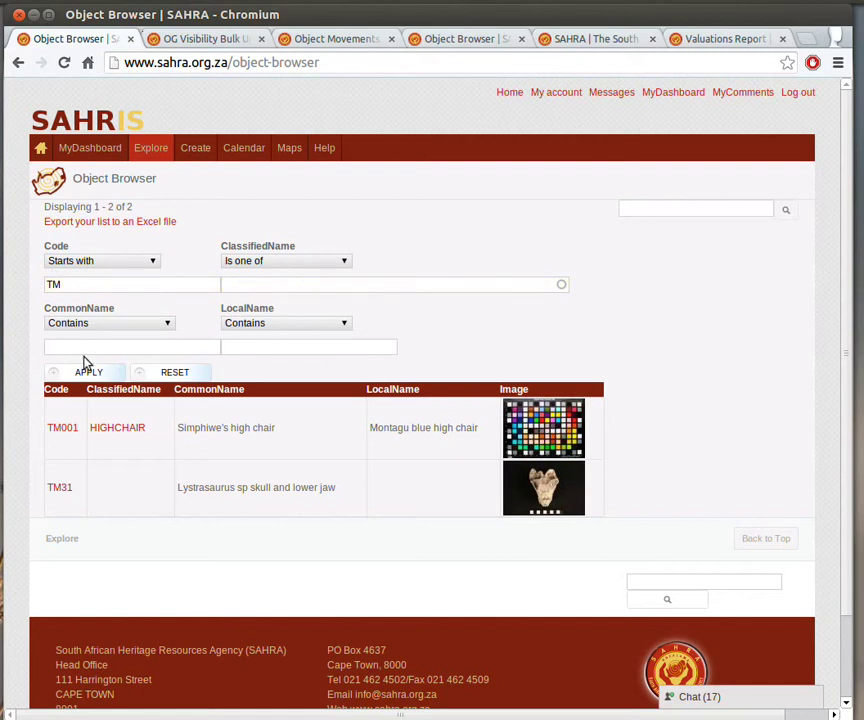
Replace the TM code filter with code nasmus and common name blanket, giving 35 Sotho Blankets
double_click(84, 286)
key("BackSpace")
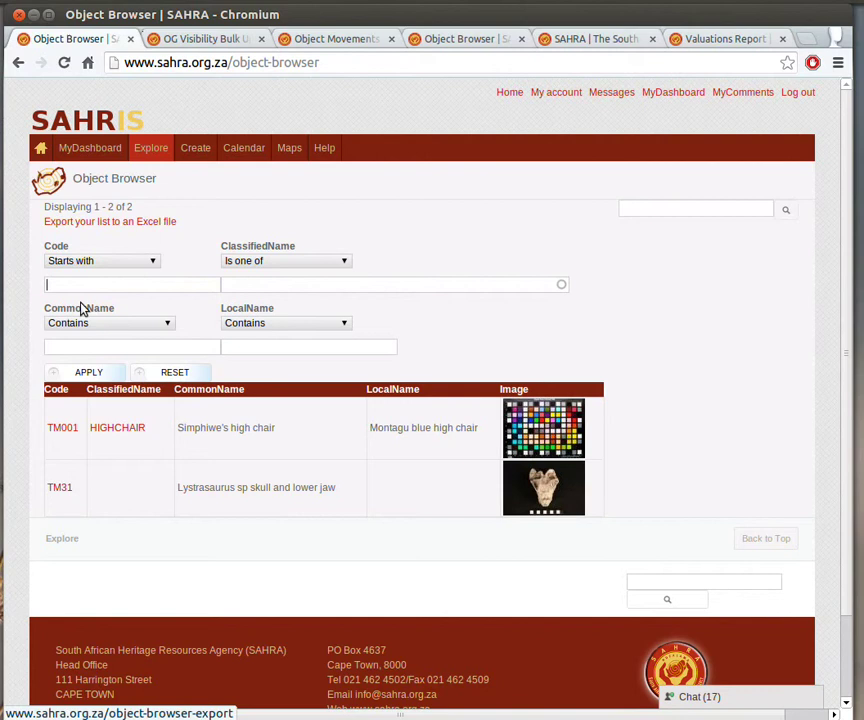
left_click(72, 349)
type("blanket")
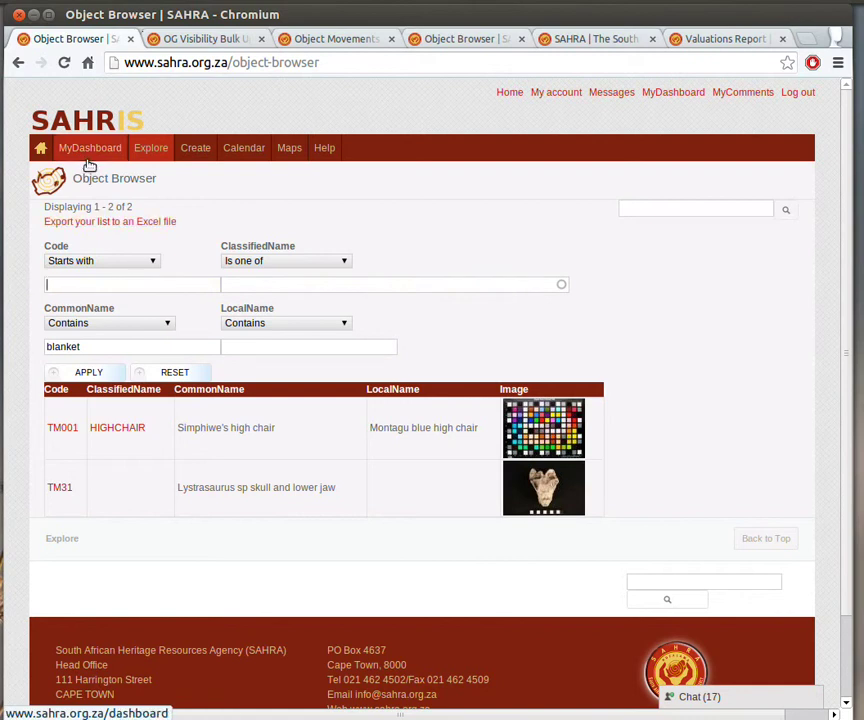
type("nasmus")
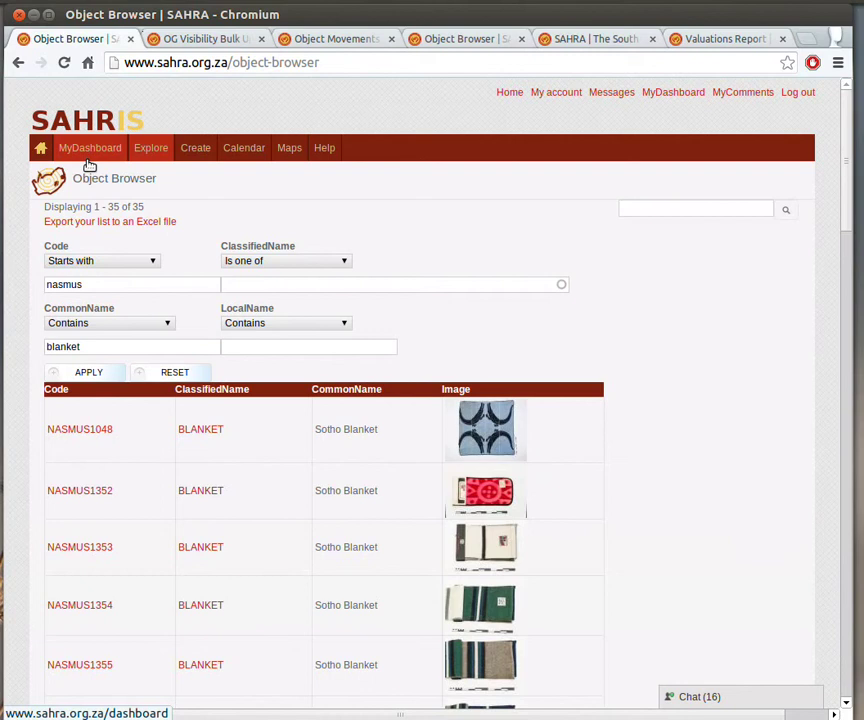
scroll(463, 325, "down", 5)
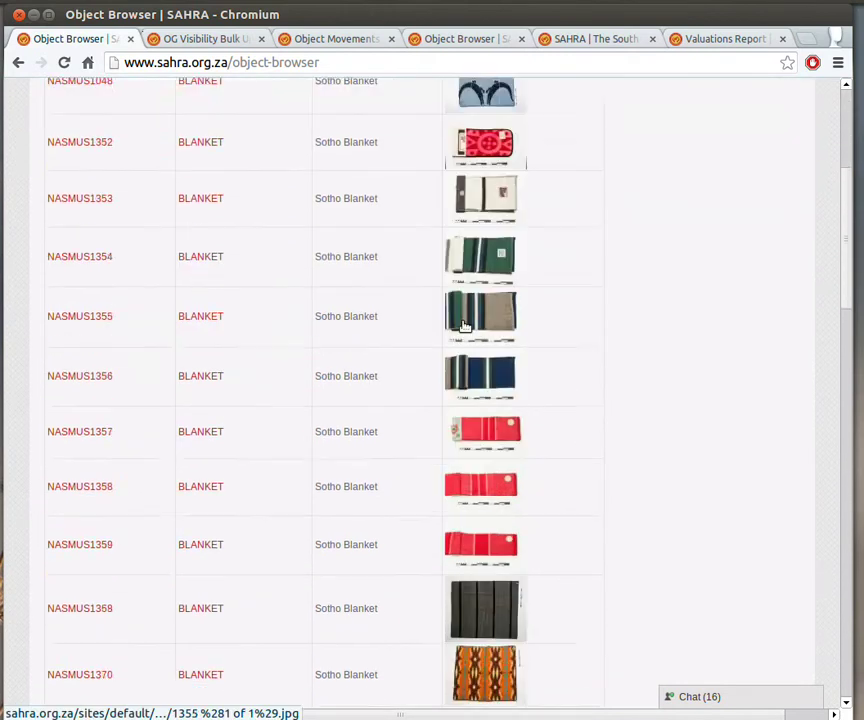
scroll(463, 325, "down", 18)
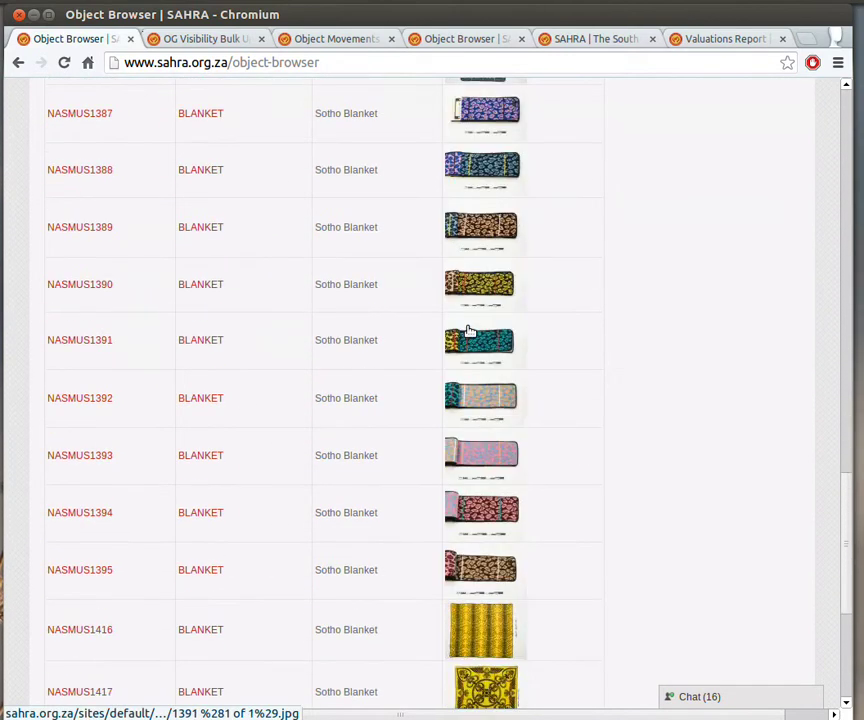
scroll(469, 331, "down", 5)
scroll(470, 328, "up", 20)
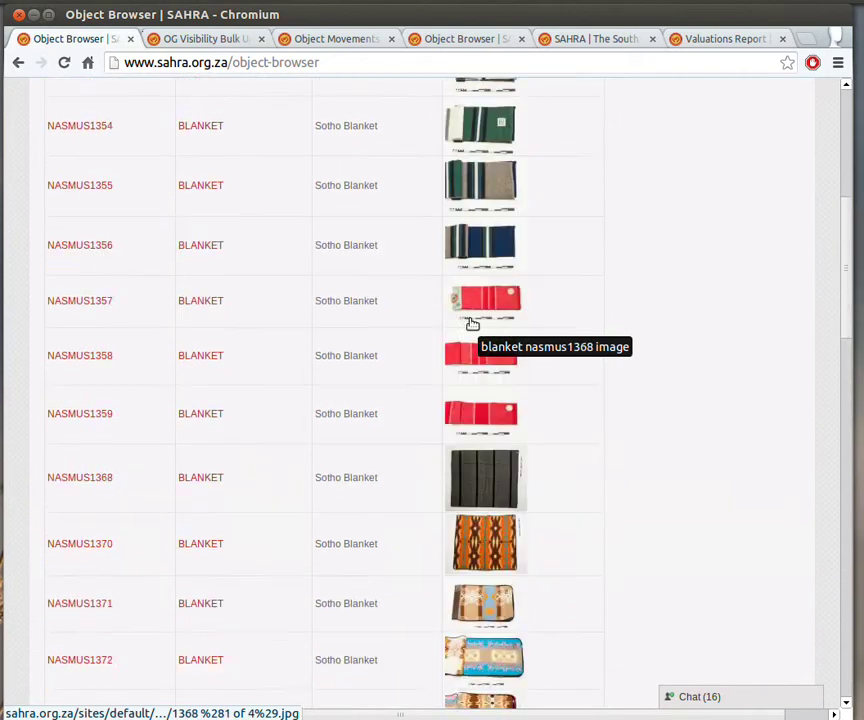
scroll(472, 325, "up", 7)
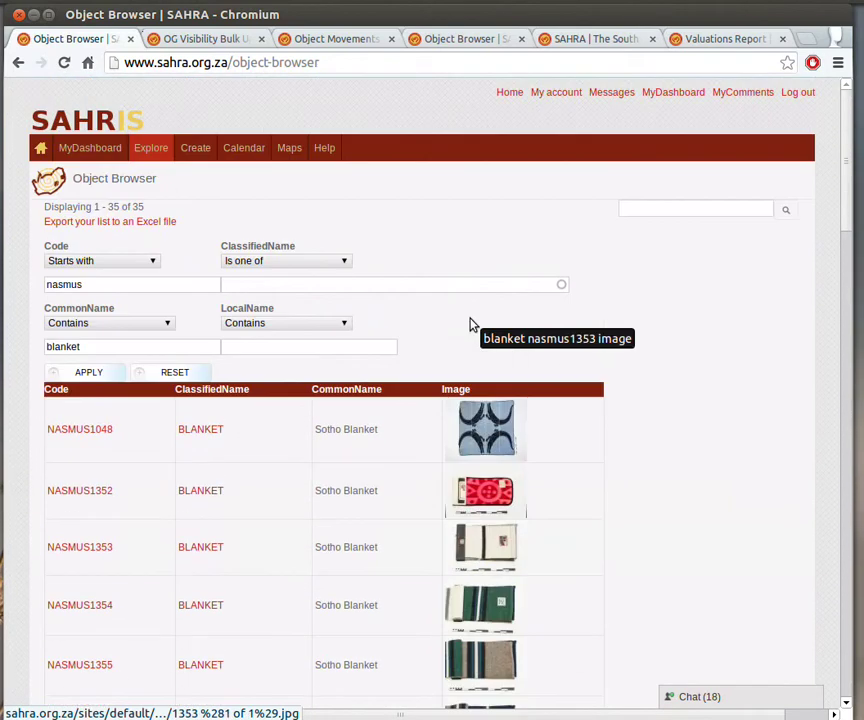
left_click(130, 39)
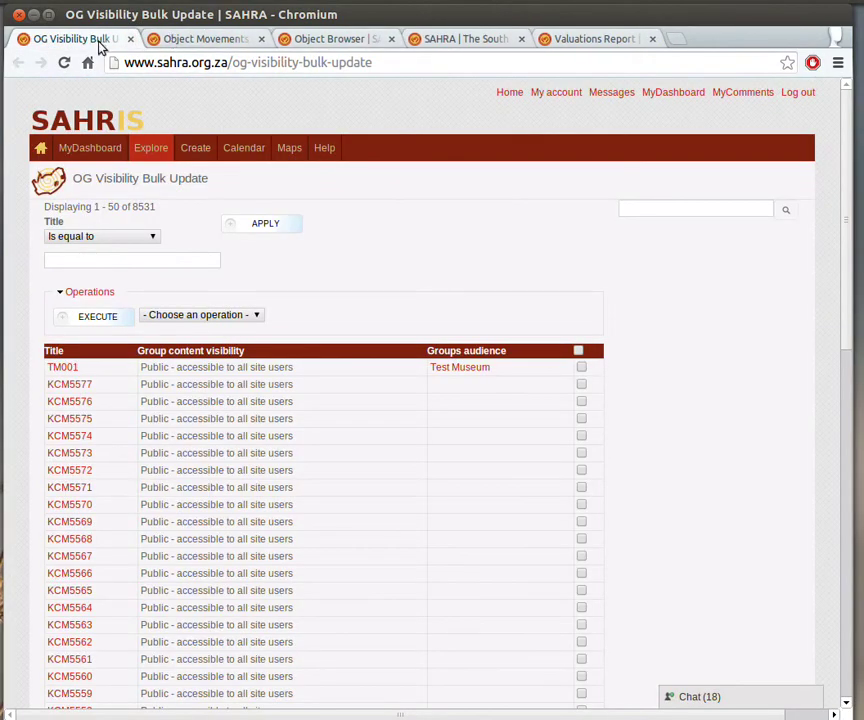
left_click(477, 40)
left_click(145, 248)
left_click(252, 250)
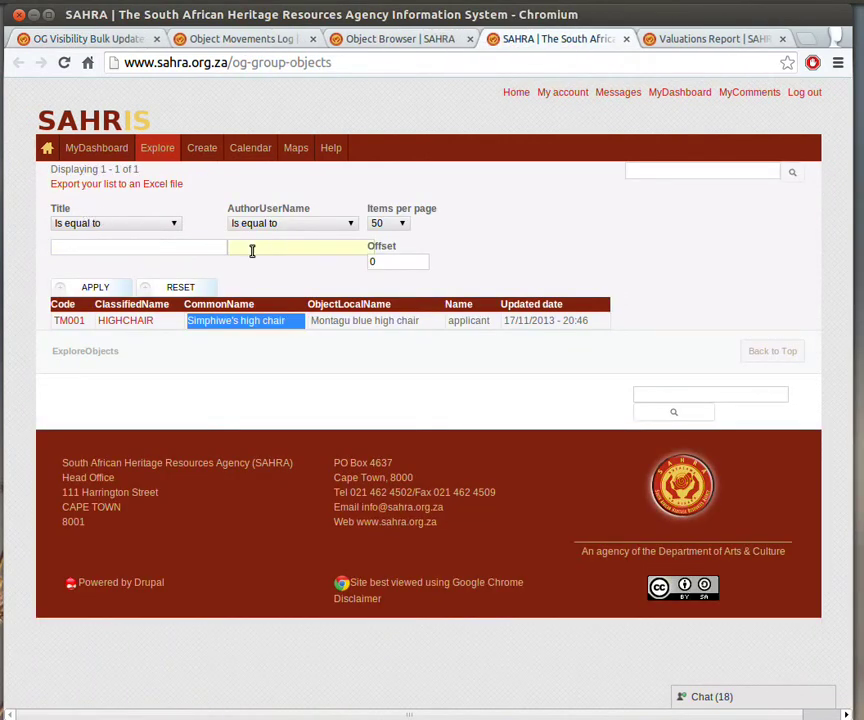
left_click(355, 42)
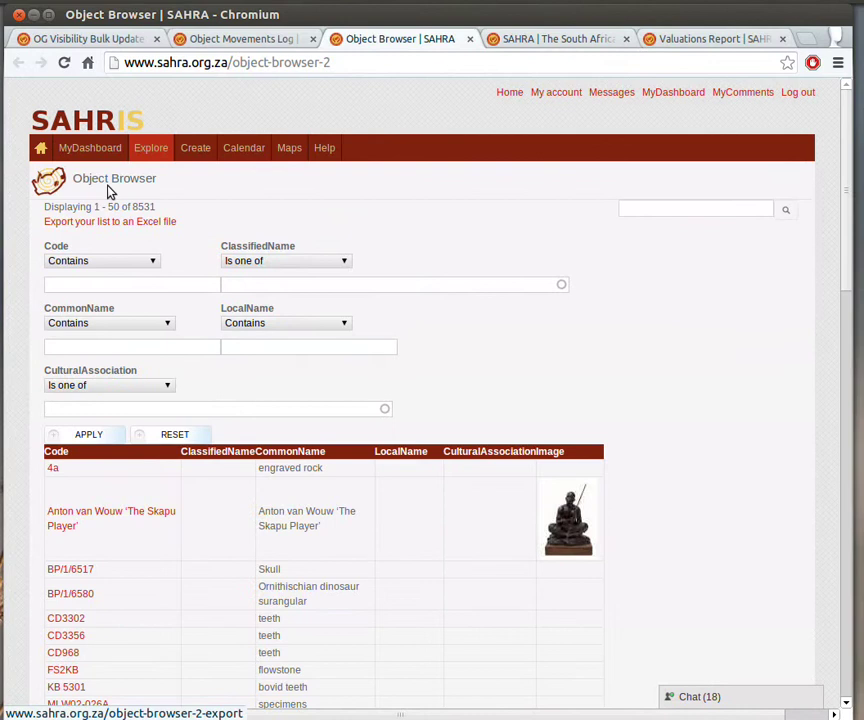
left_click(340, 405)
left_click(224, 404)
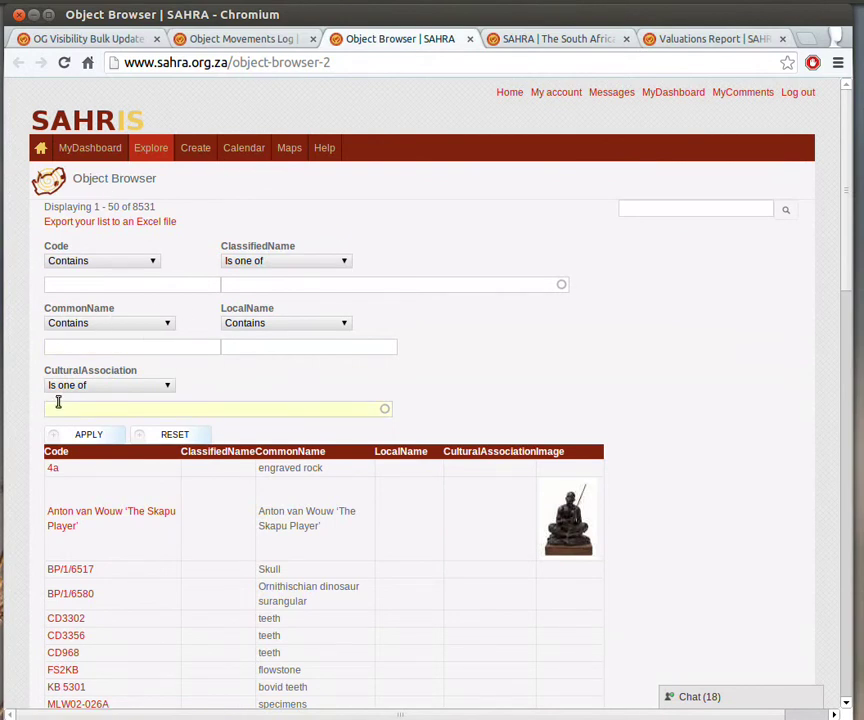
type("Sotho")
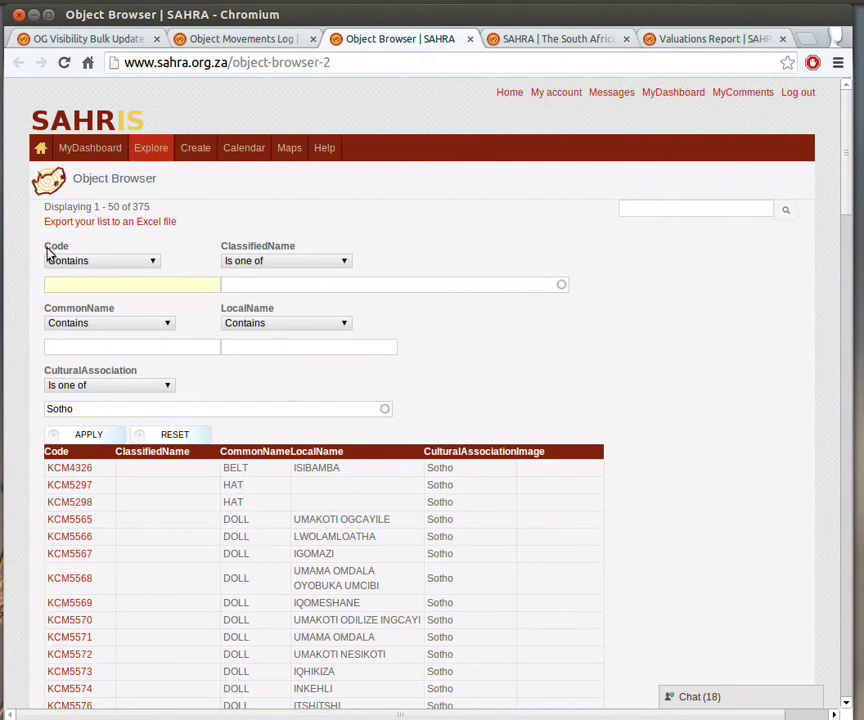
scroll(500, 530, "down", 15)
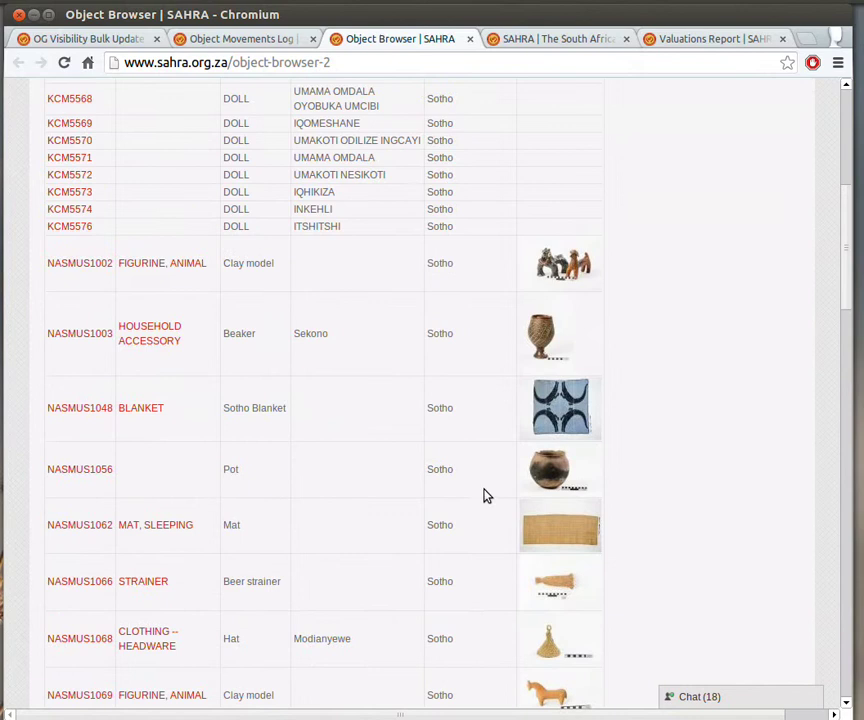
scroll(485, 488, "down", 5)
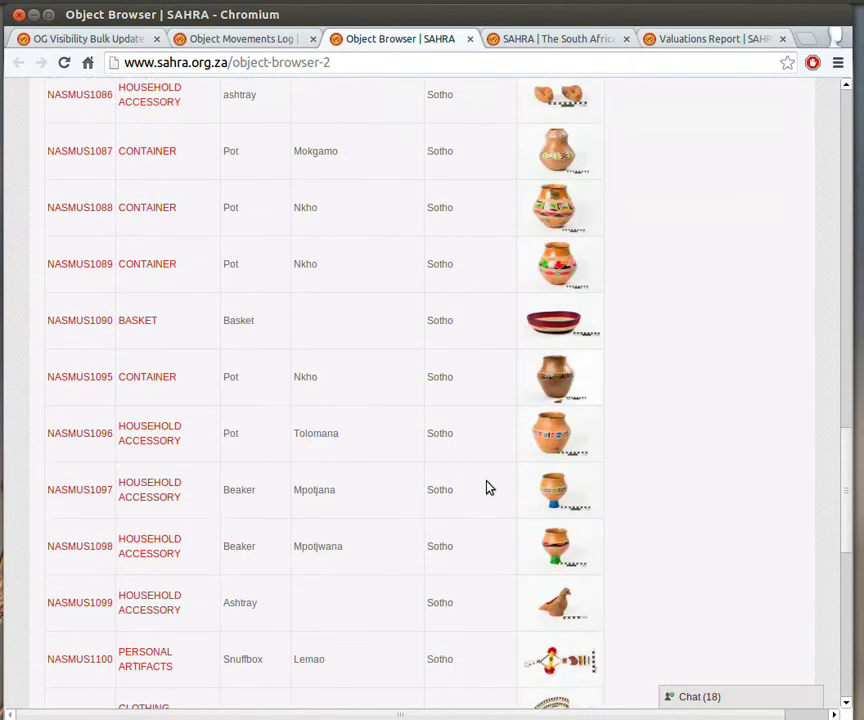
scroll(471, 480, "up", 10)
scroll(467, 477, "up", 10)
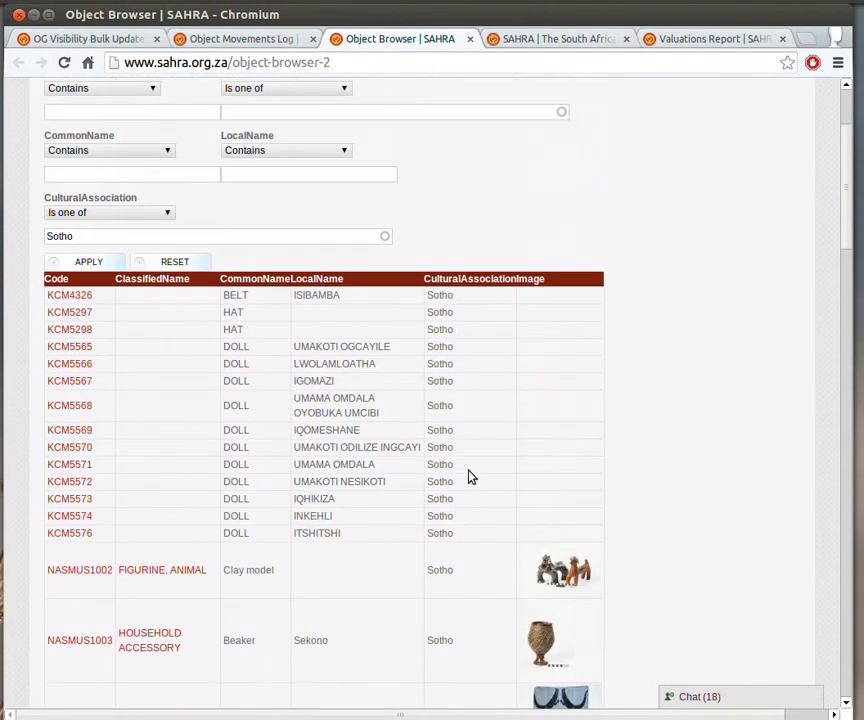
scroll(470, 477, "down", 5)
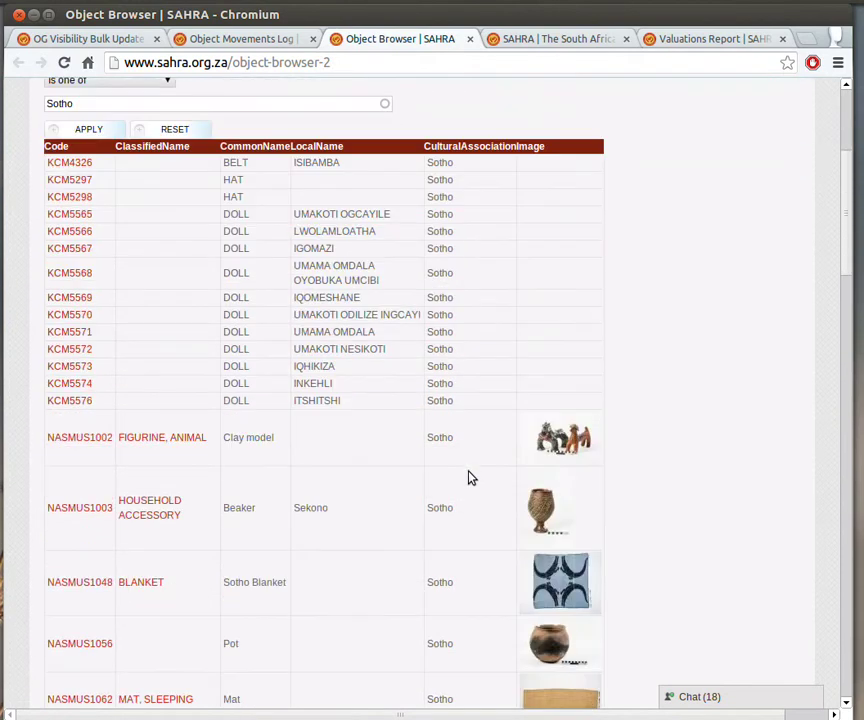
scroll(470, 477, "up", 5)
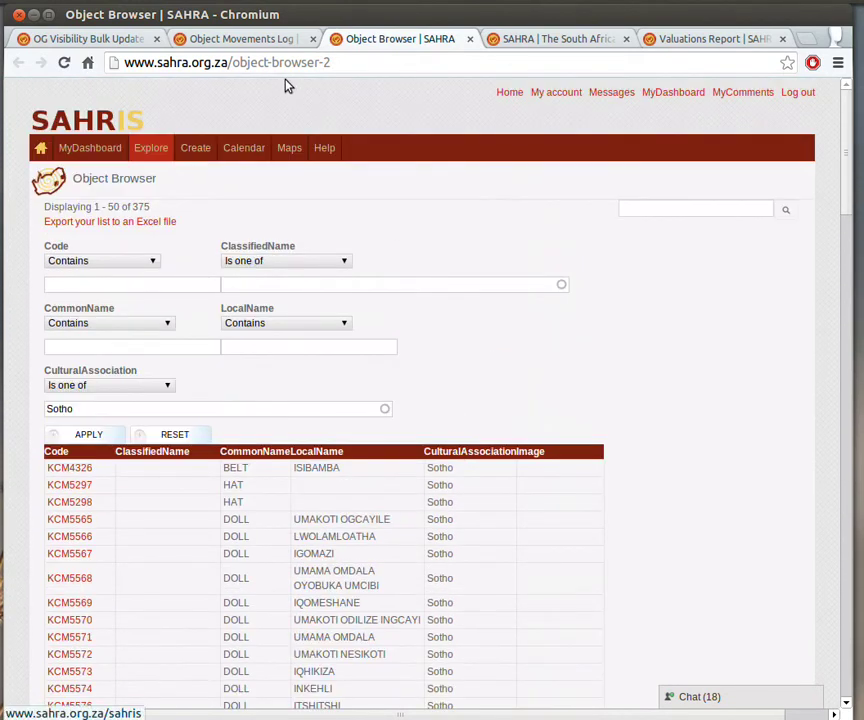
Close the Object Browser tab and return to the OG Group Objects page
left_click(470, 39)
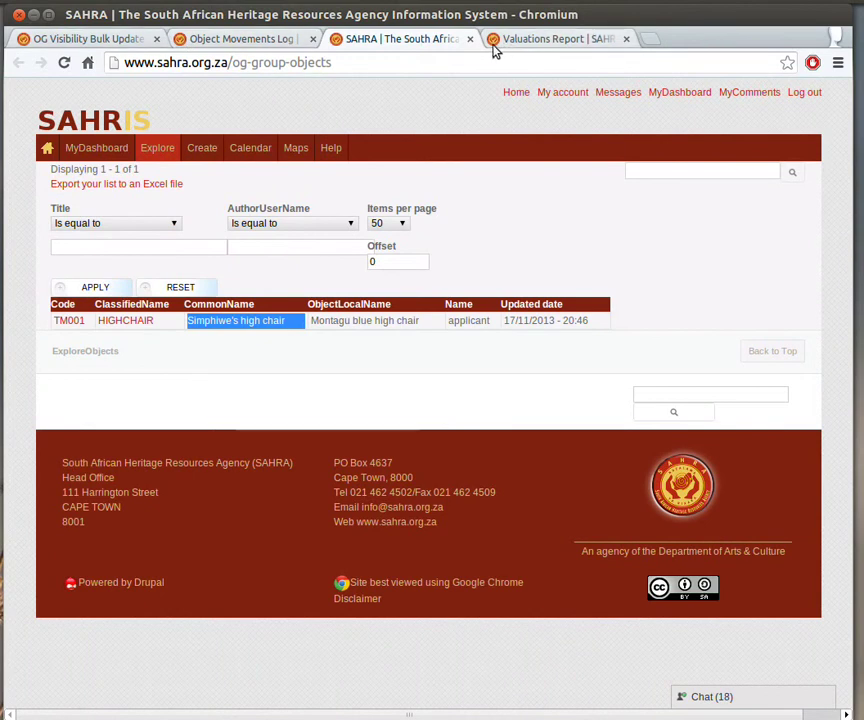
left_click(272, 40)
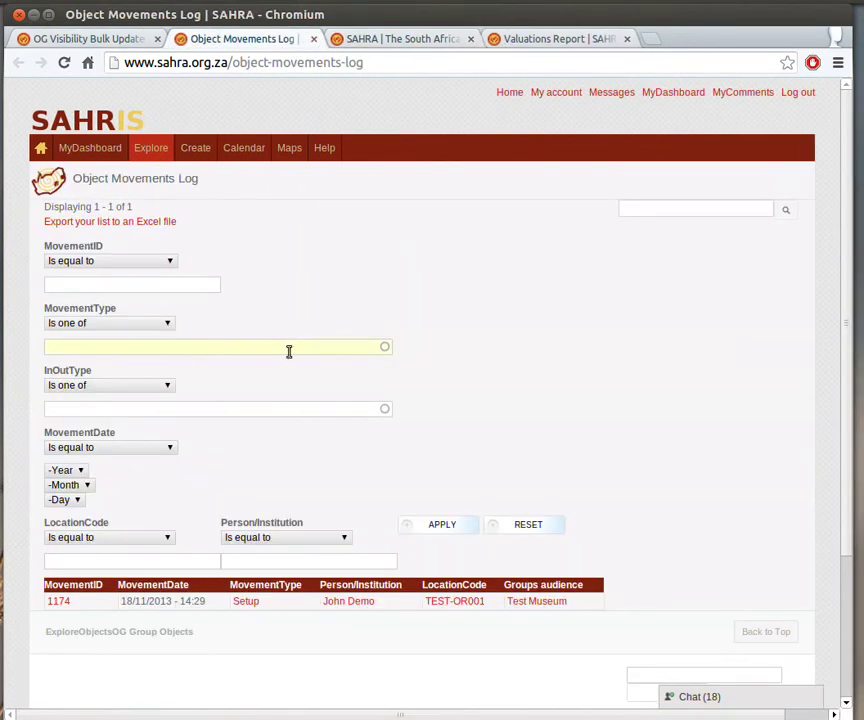
left_click(407, 44)
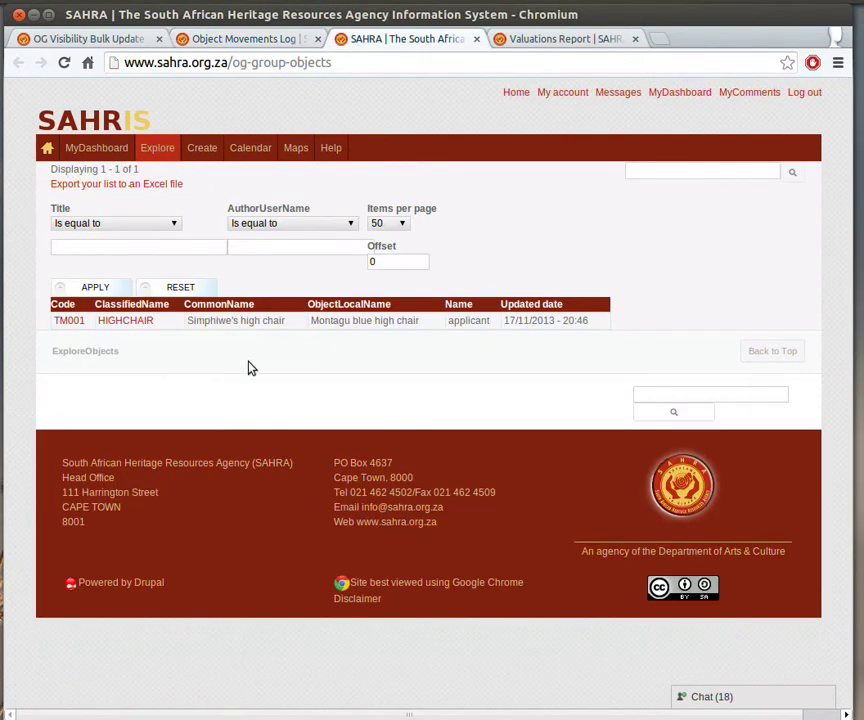
left_click(141, 251)
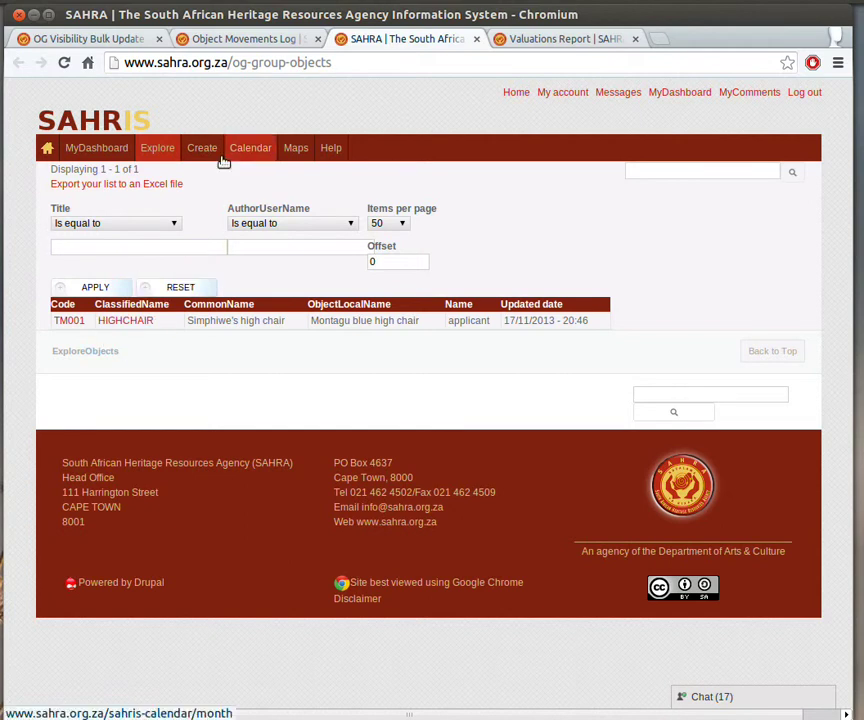
Show the reports submenu under Explore > Objects > OG Group Objects
mouse_move(177, 144)
mouse_move(150, 257)
mouse_move(363, 291)
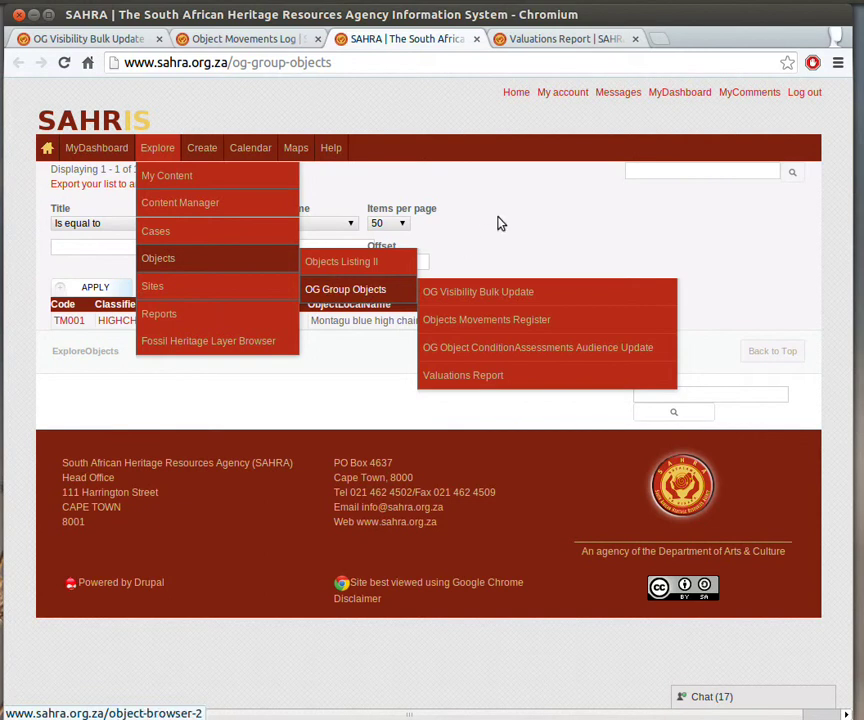
Close the OG Group Objects tab and view the Object Movements Log's single 1174 Setup movement
left_click(476, 38)
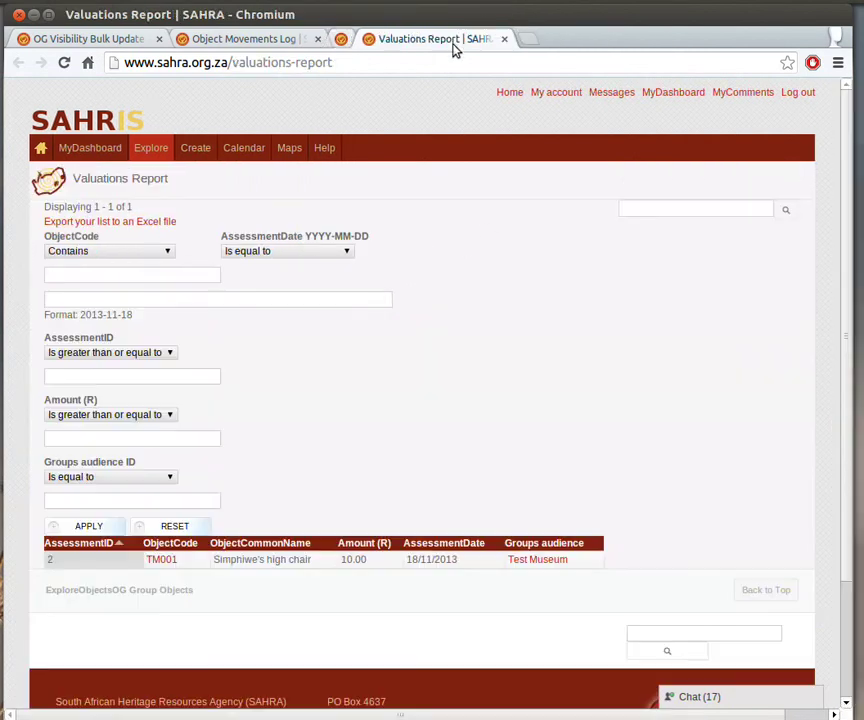
left_click(233, 42)
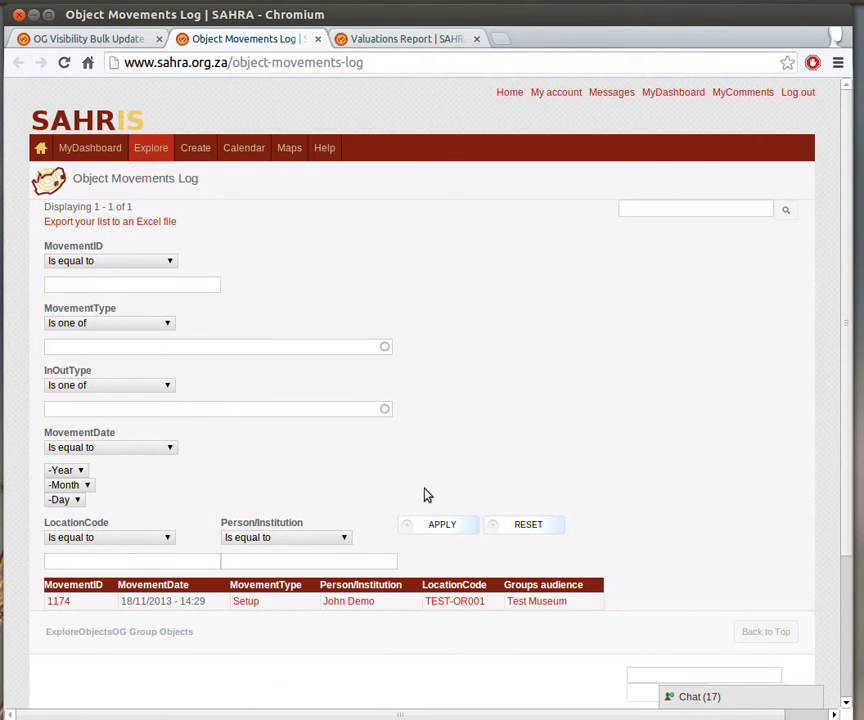
scroll(425, 486, "down", 1)
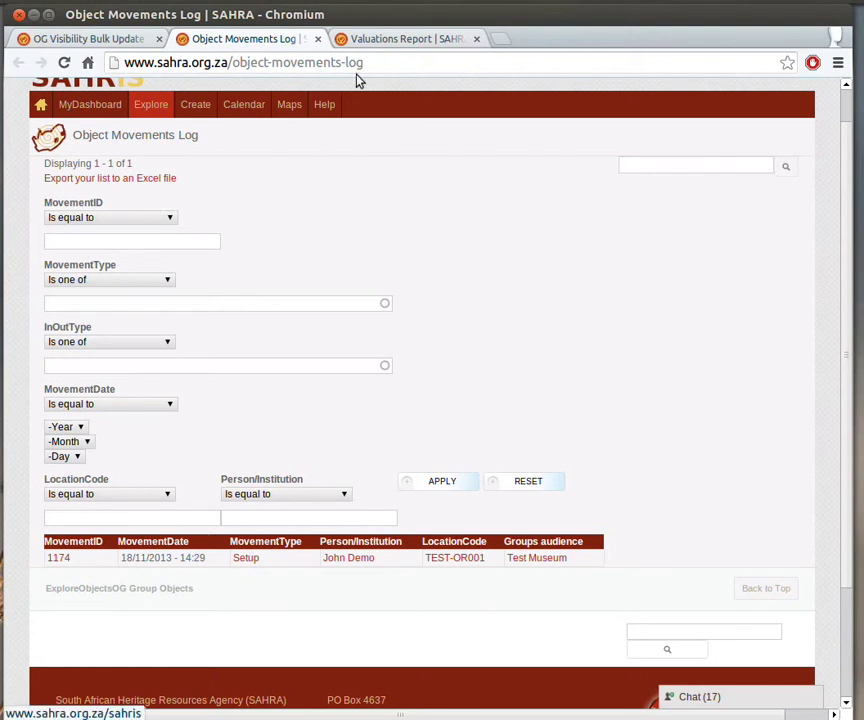
left_click(318, 38)
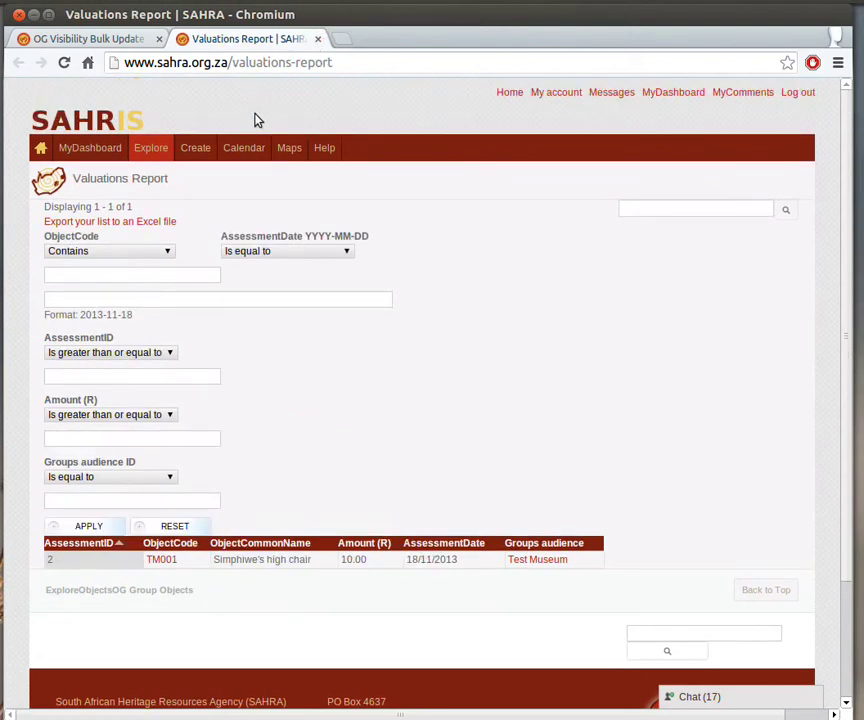
left_click(166, 272)
left_click(154, 636)
Close the Valuations Report and filter the bulk list to titles starting with tm
left_click(318, 38)
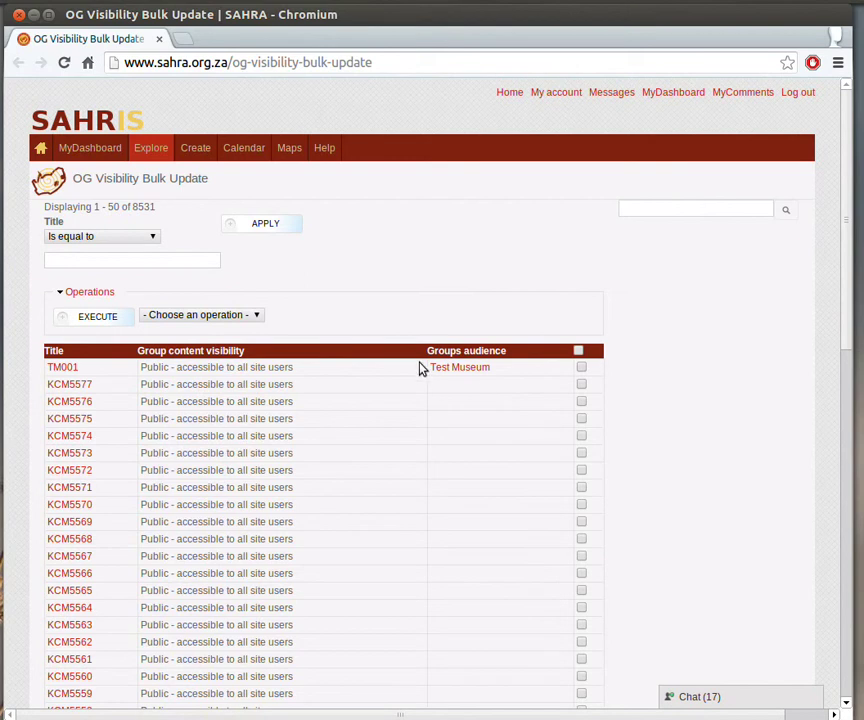
left_click(126, 262)
type("tm")
left_click(100, 236)
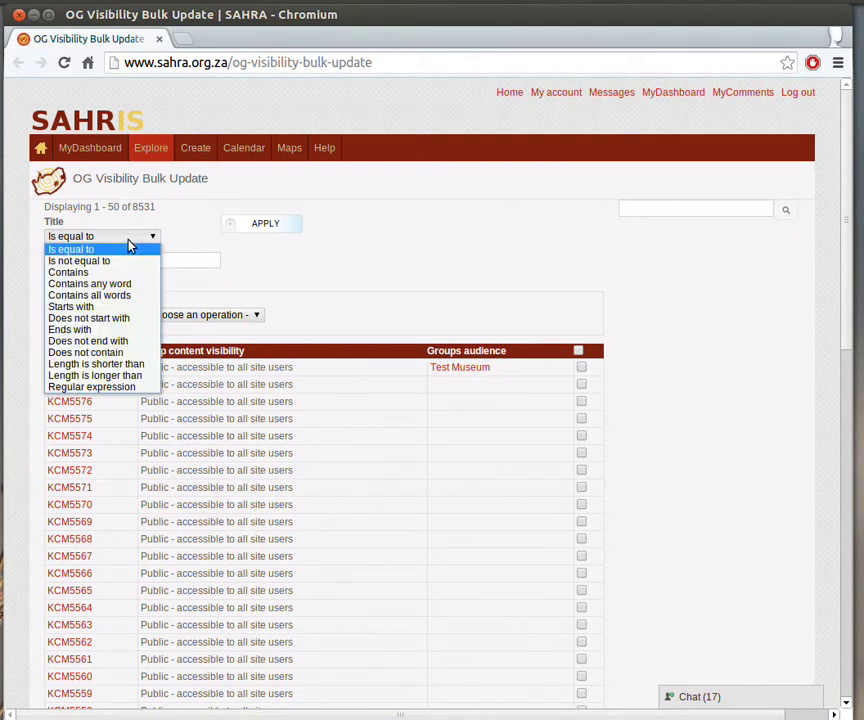
left_click(80, 303)
left_click(245, 223)
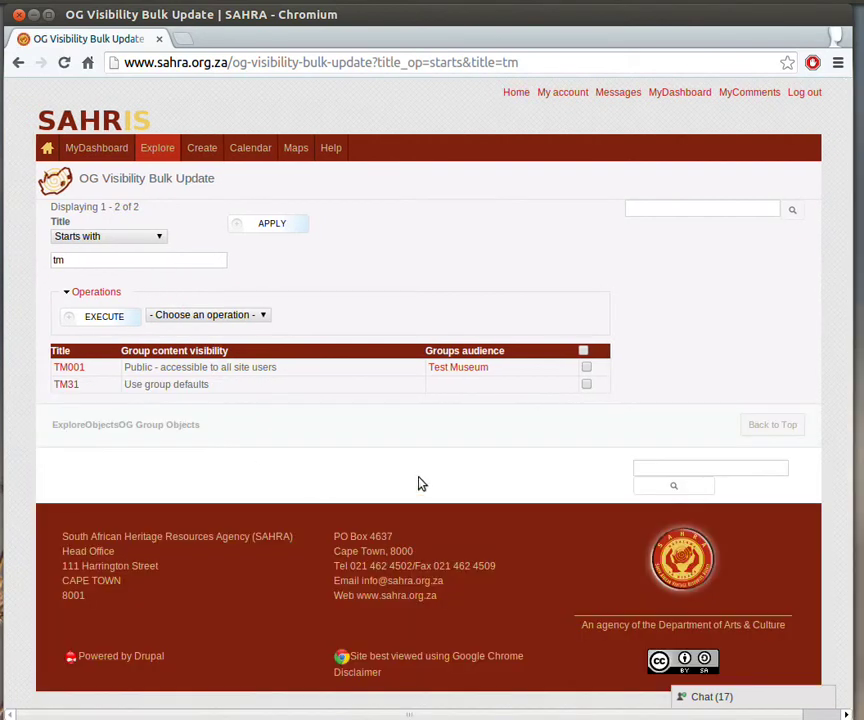
Select only TM001 and execute the Modify entity values operation on it
left_click(583, 351)
left_click(586, 385)
left_click(586, 367)
left_click(586, 367)
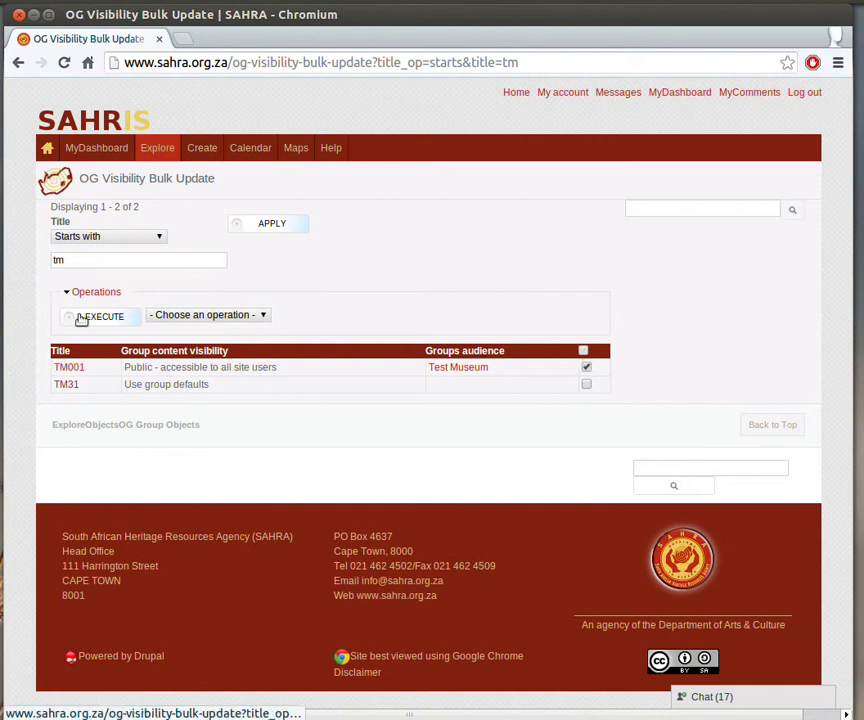
left_click(208, 315)
left_click(212, 341)
left_click(80, 320)
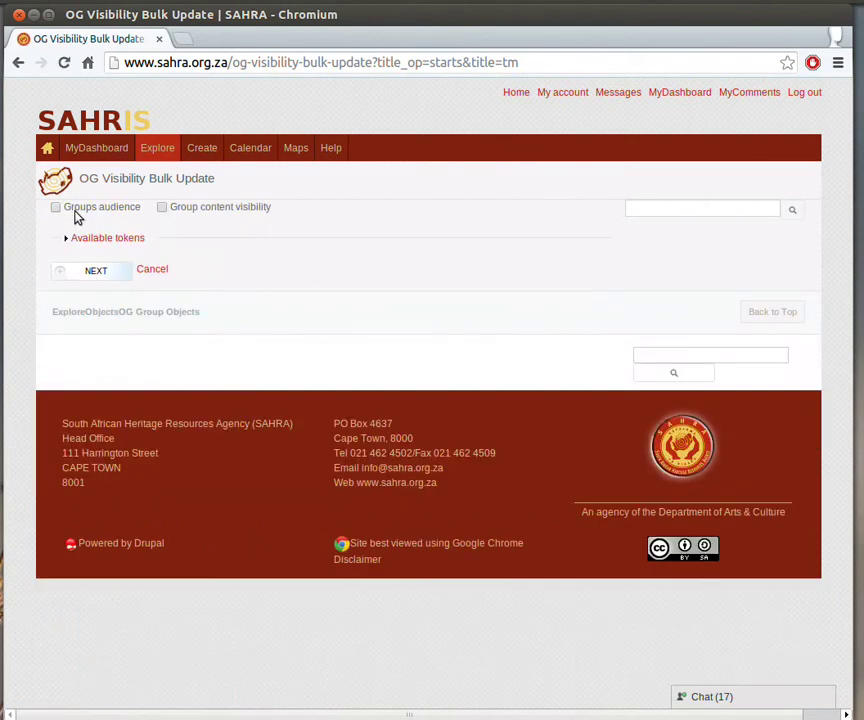
Include group content visibility and set it to Private - accessible only to group members
left_click(162, 208)
left_click(112, 245)
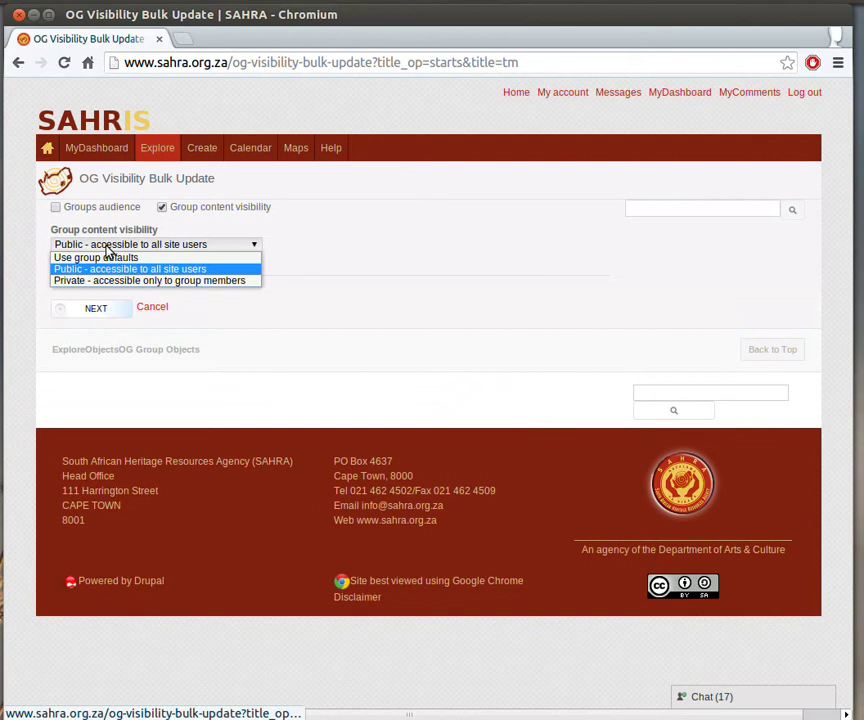
left_click(116, 280)
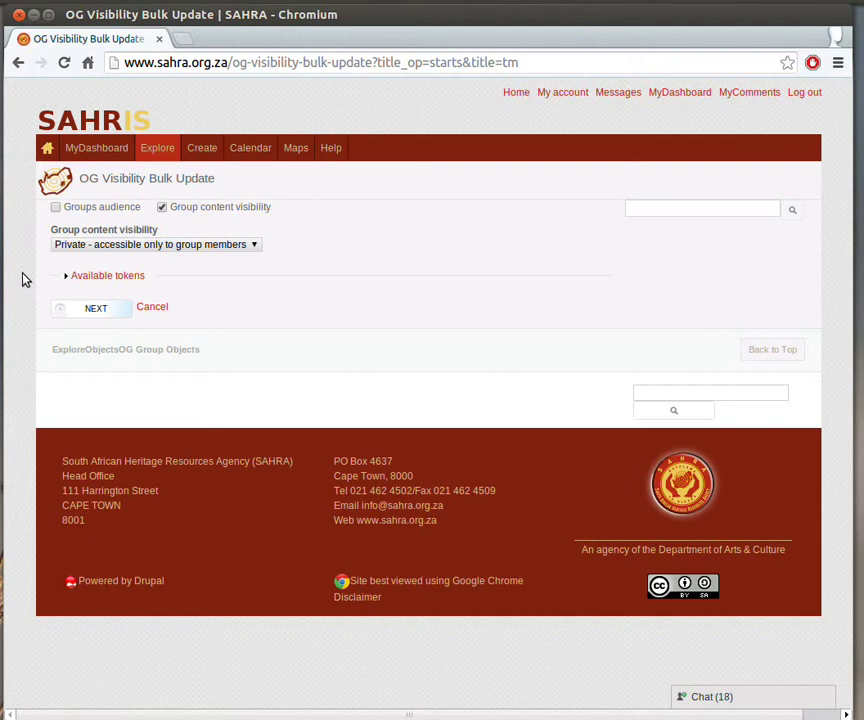
Include the groups audience and set it to Test Museum
left_click(56, 207)
left_click(98, 244)
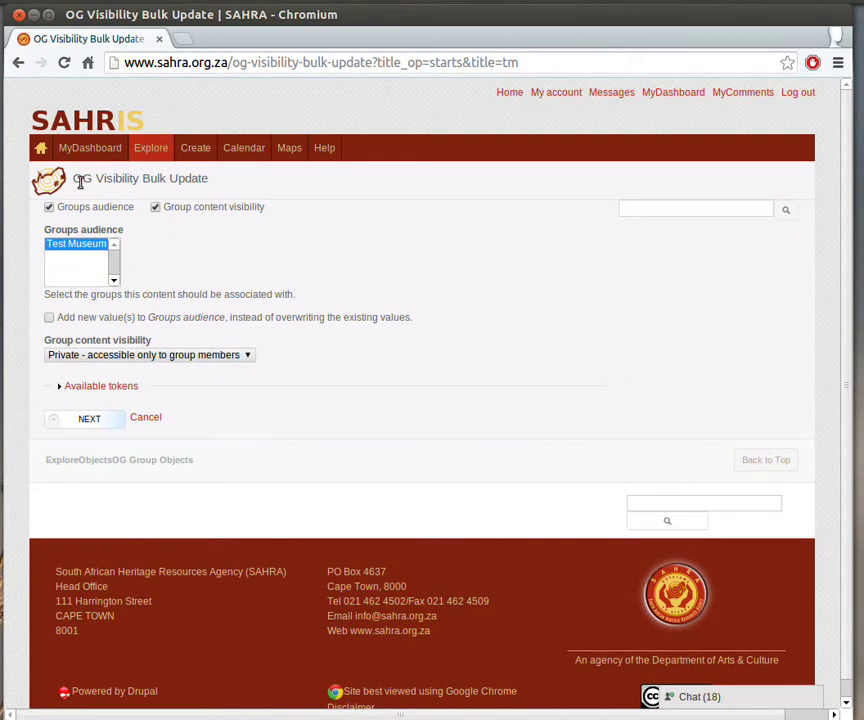
left_click(521, 279)
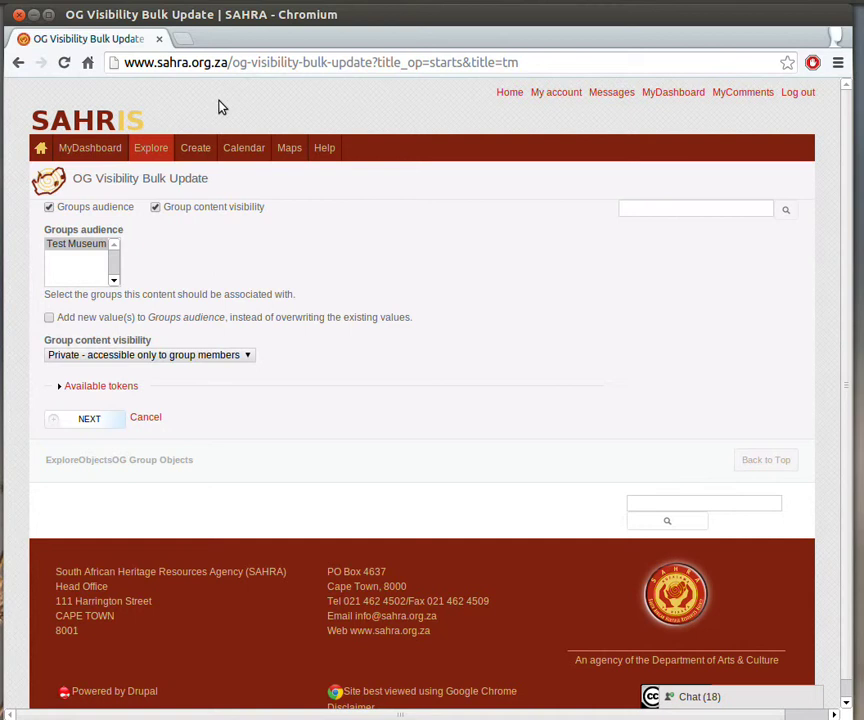
From Help's FAQs, open 'Can I bulk upload sites, recordings or objects?'
mouse_move(326, 158)
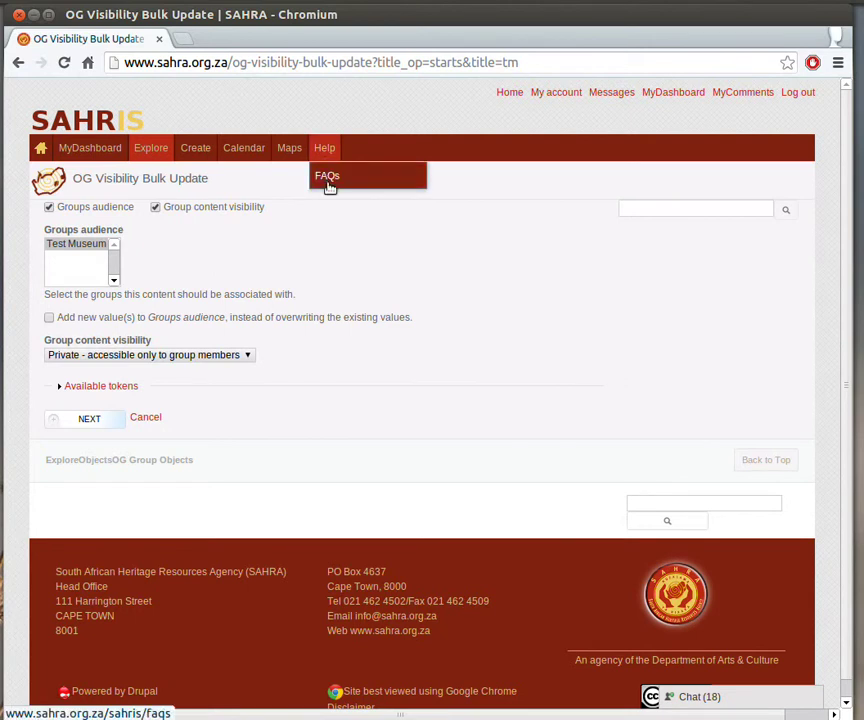
left_click(328, 184)
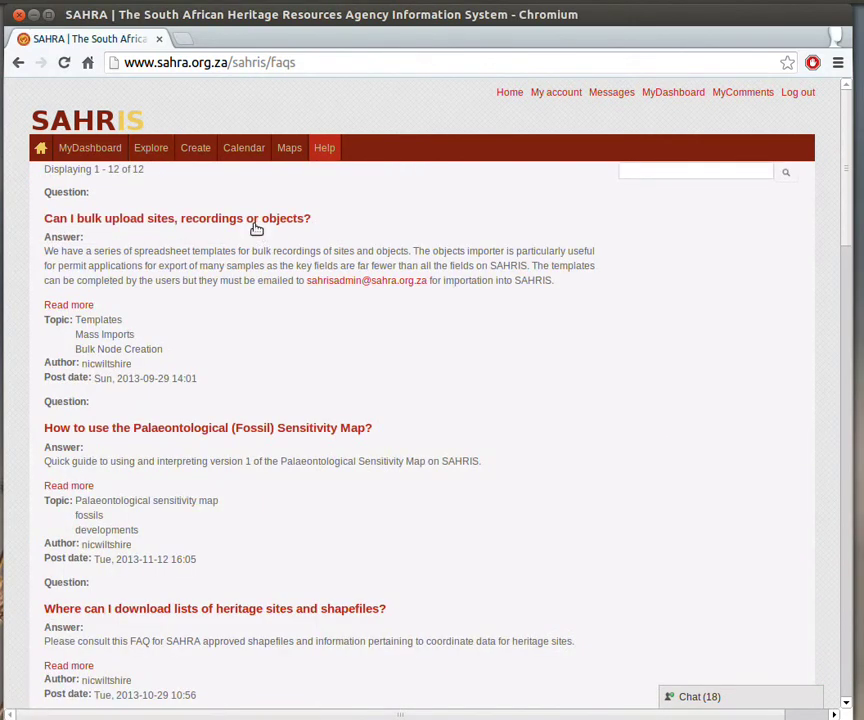
left_click(223, 222)
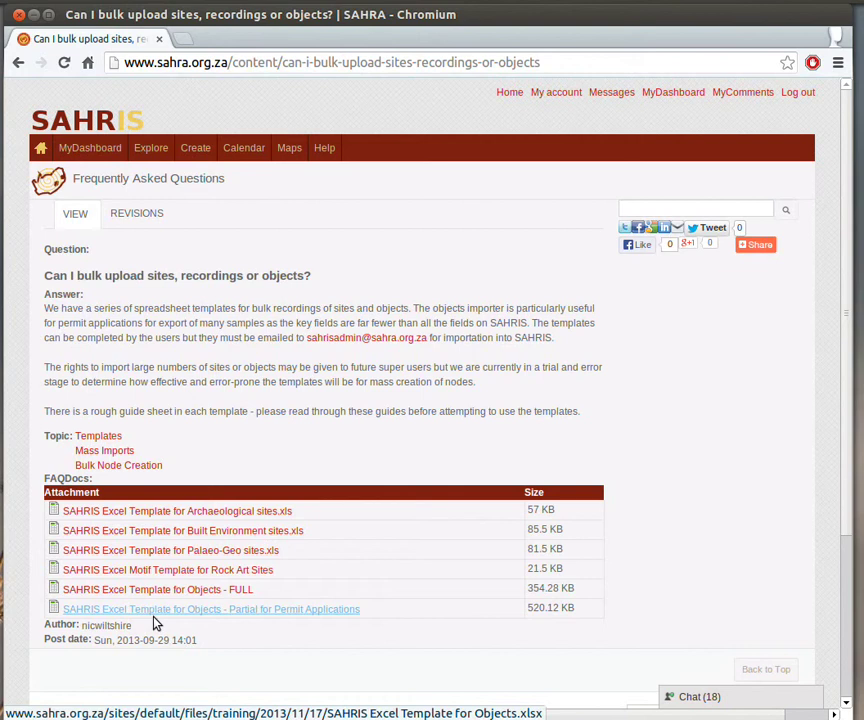
left_click(163, 509)
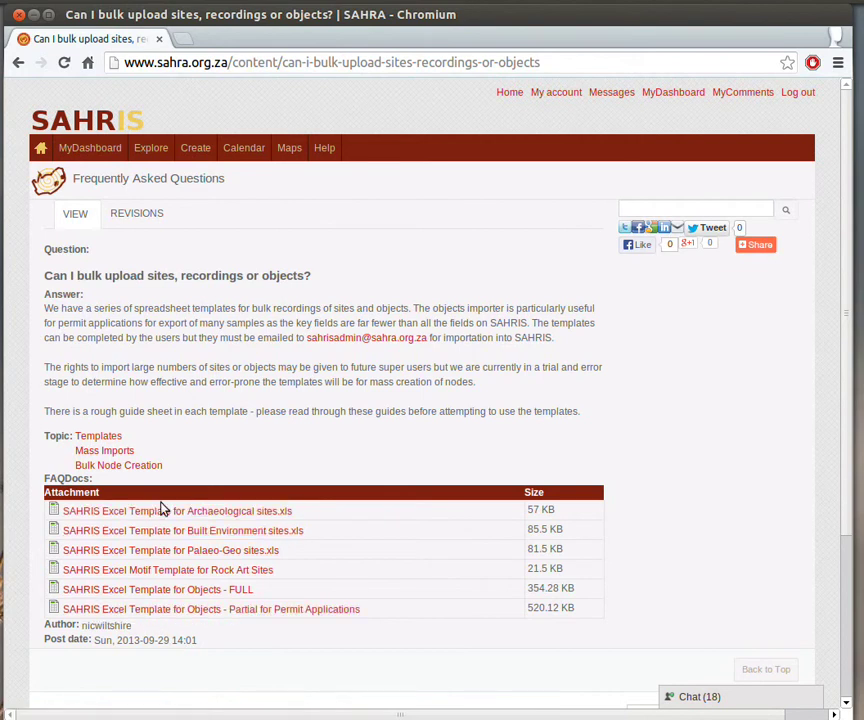